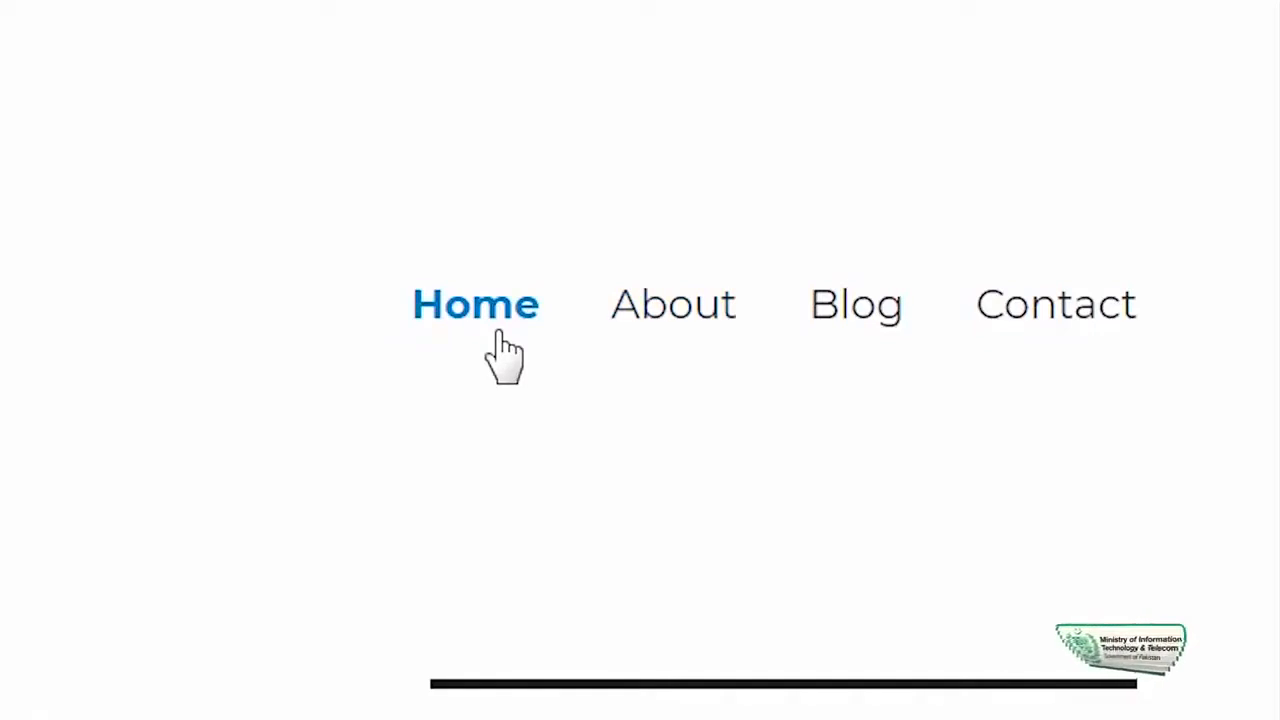
- Open the site's About page and look over its full content, including the image, introductory text and footer details
left_click(706, 322)
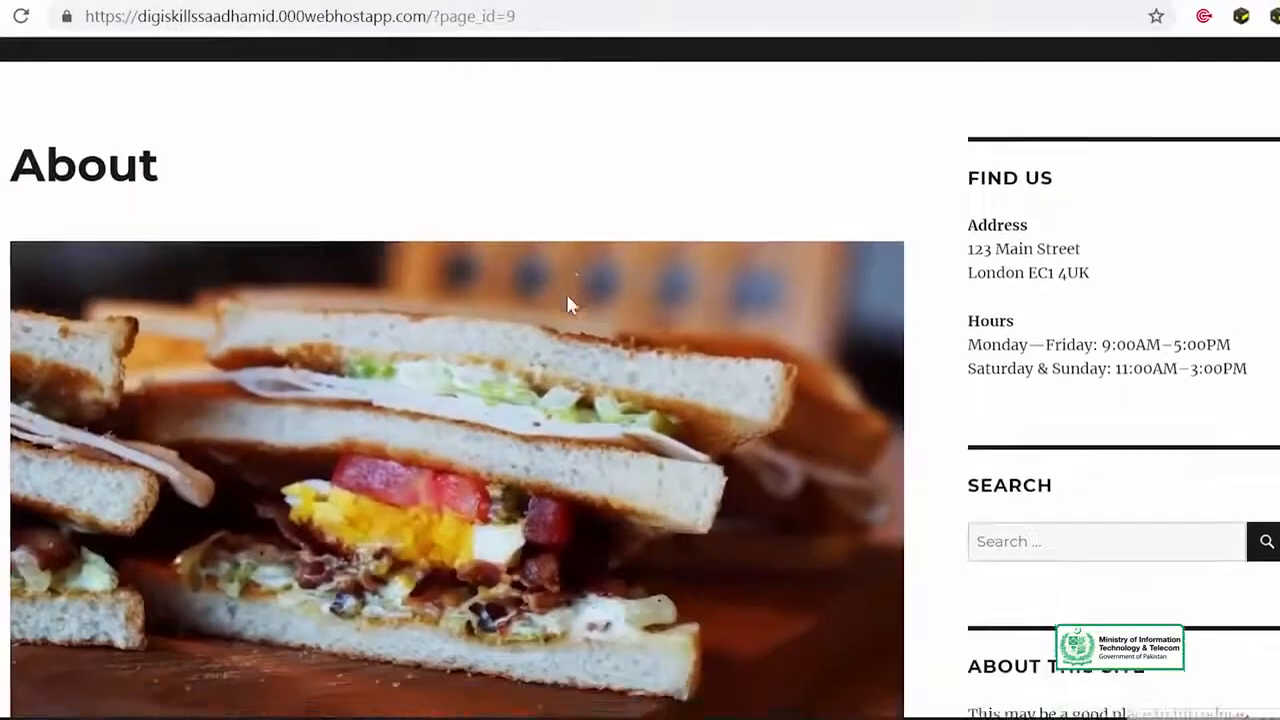
scroll(567, 303, "down", 8)
scroll(567, 303, "up", 8)
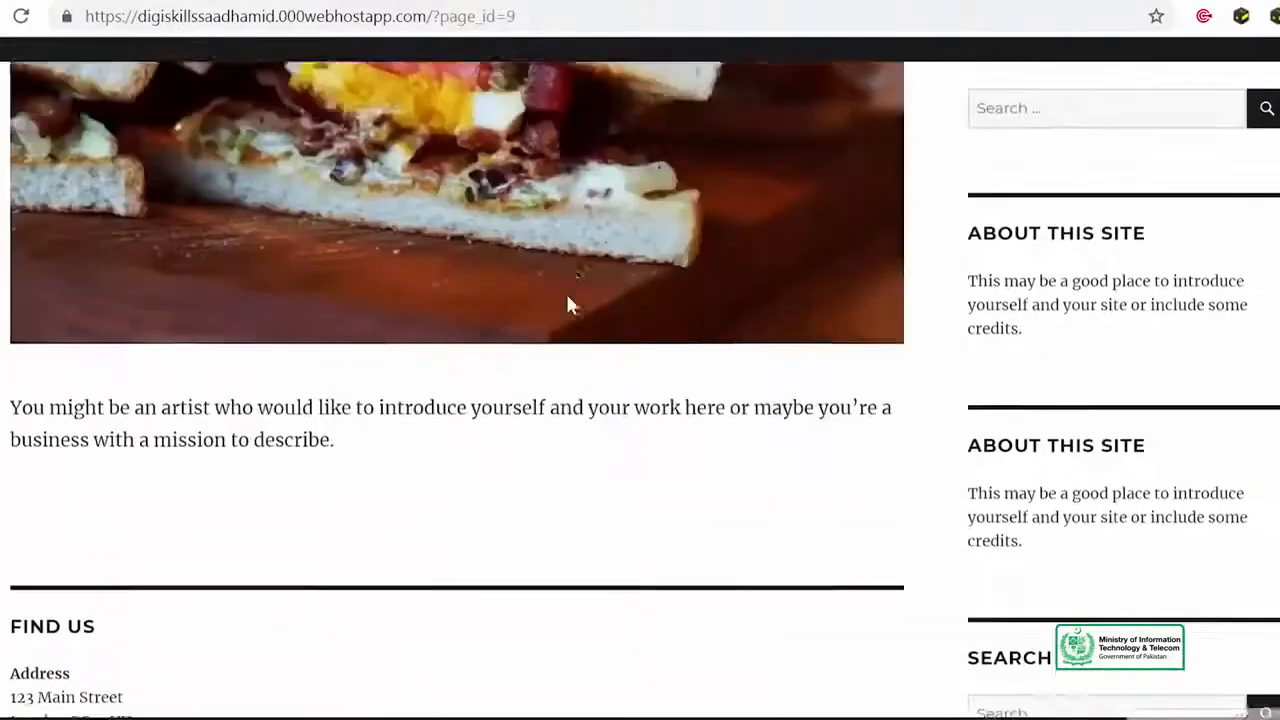
scroll(567, 303, "down", 5)
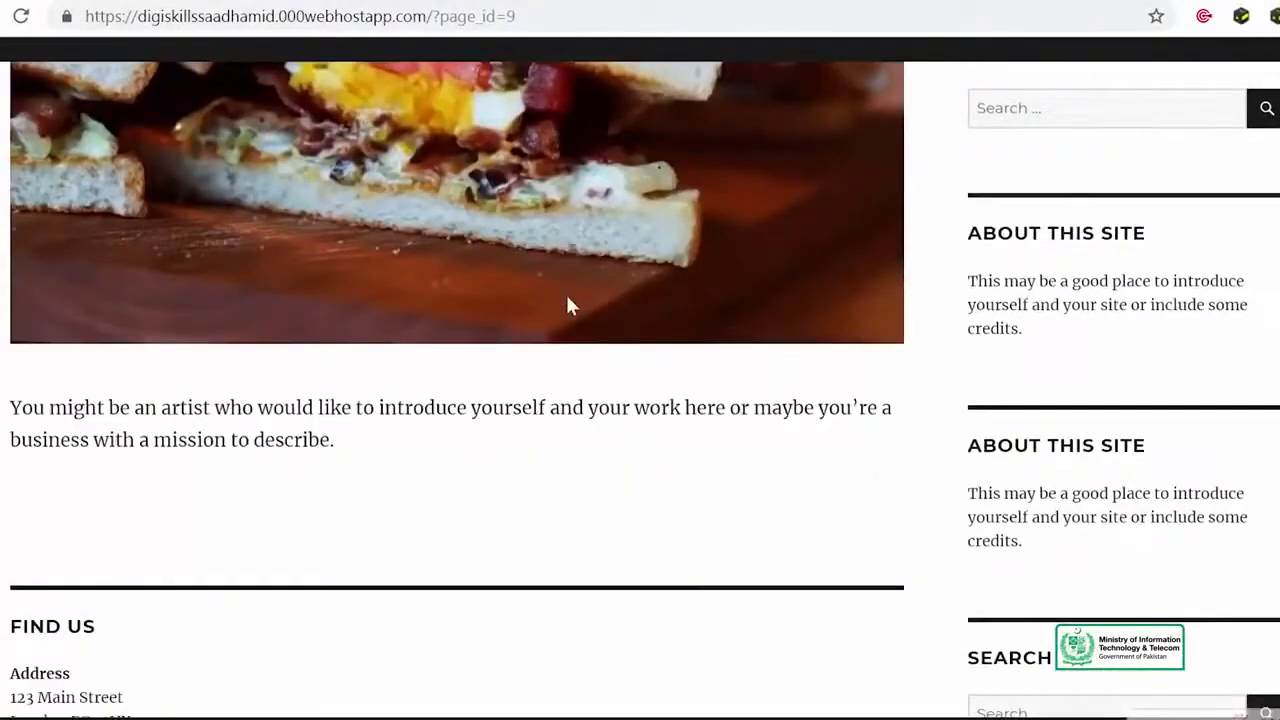
scroll(560, 468, "up", 5)
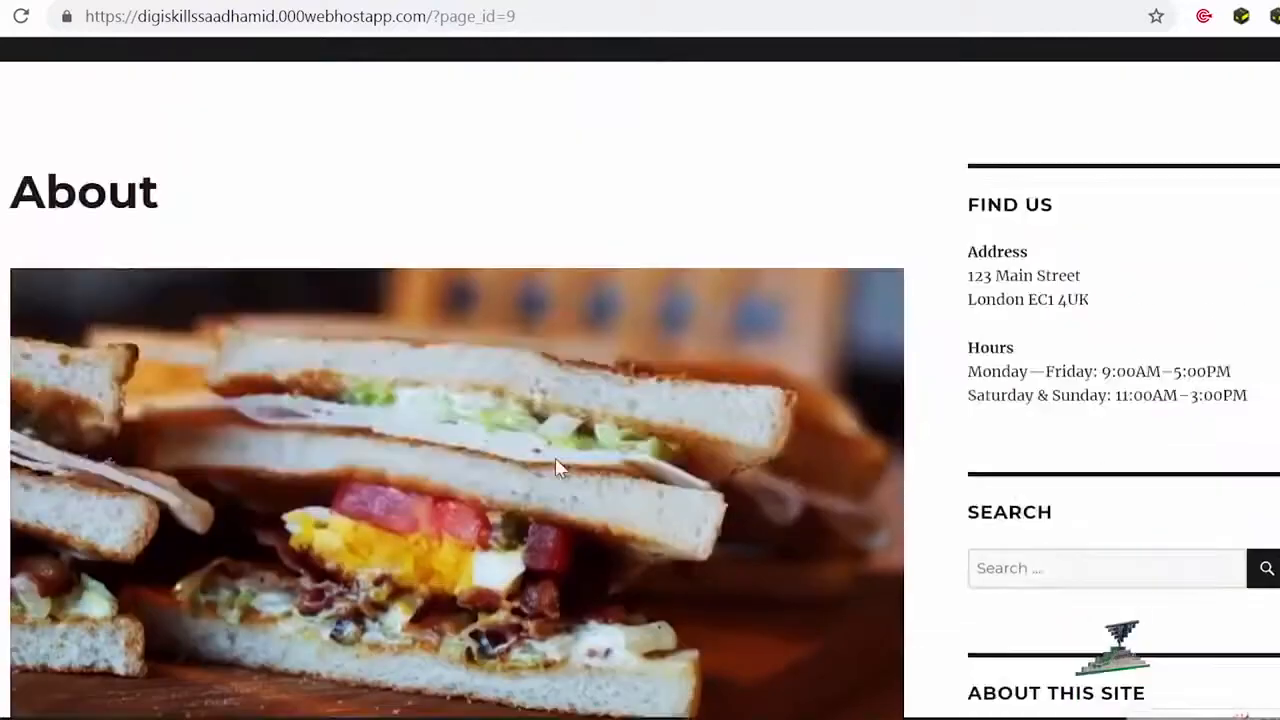
scroll(560, 468, "up", 3)
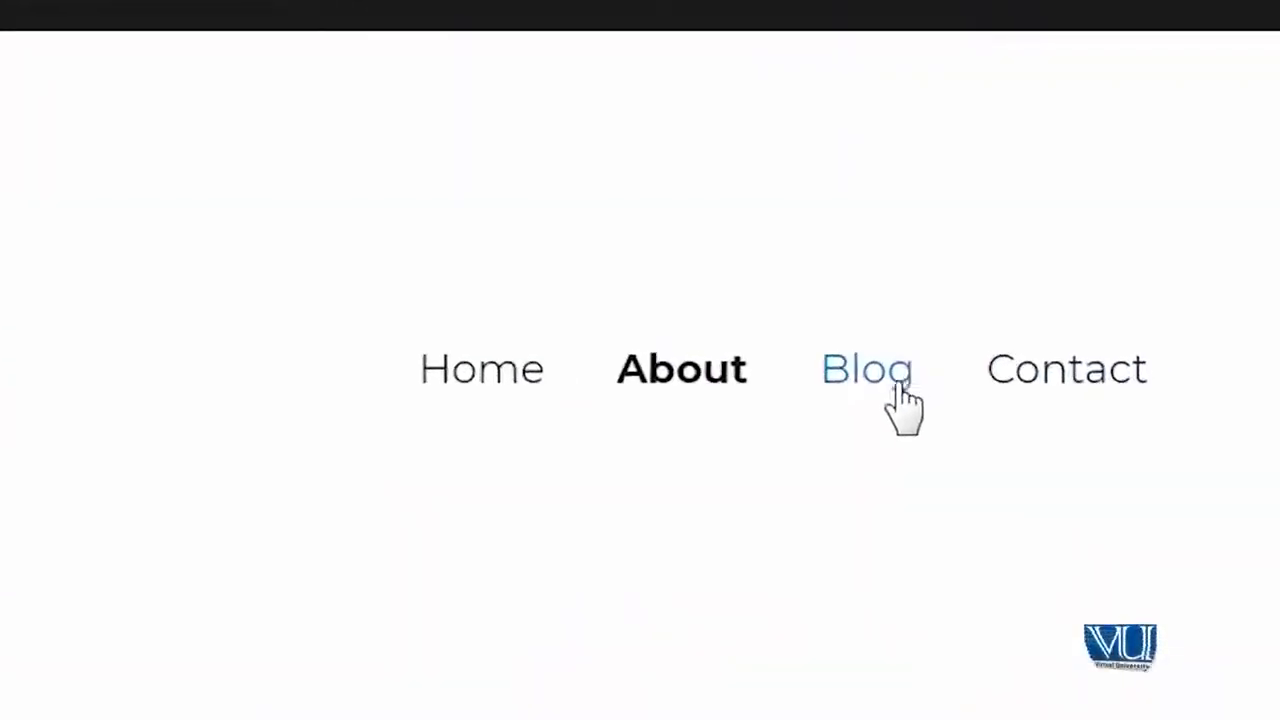
- Open the site's Contact page and review its content down to the footer
left_click(1068, 398)
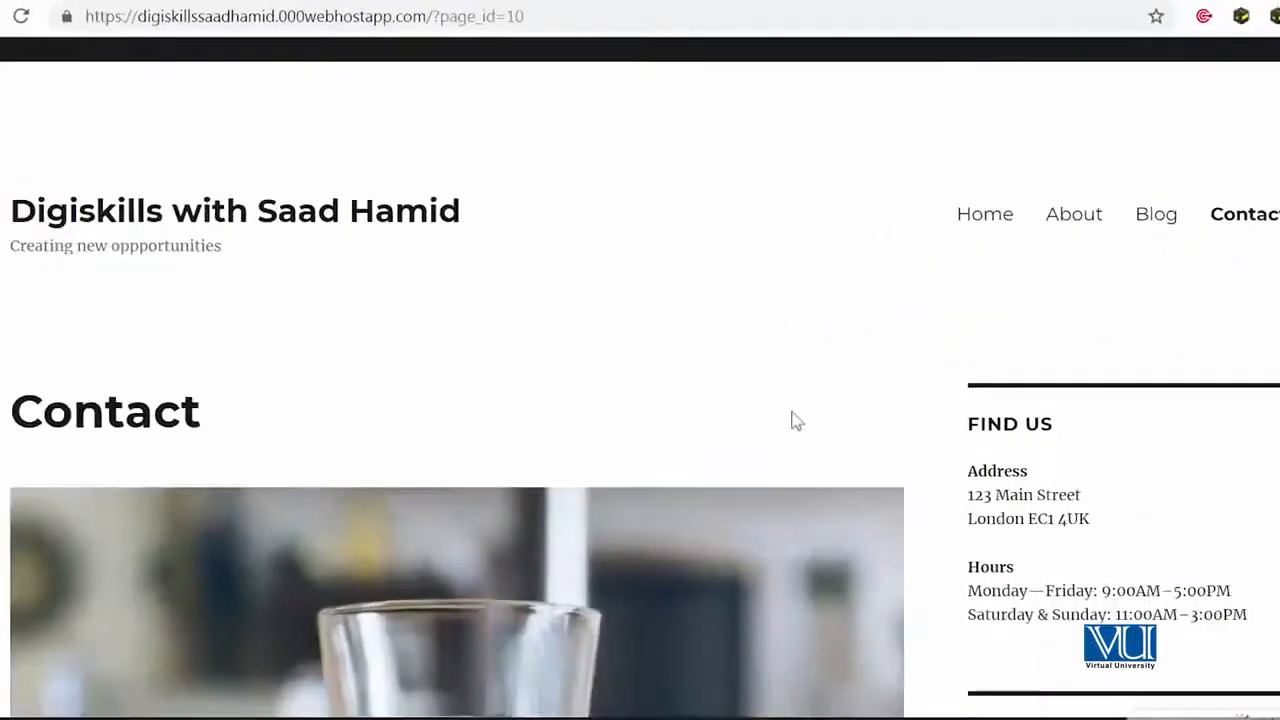
scroll(791, 420, "down", 3)
scroll(791, 420, "down", 5)
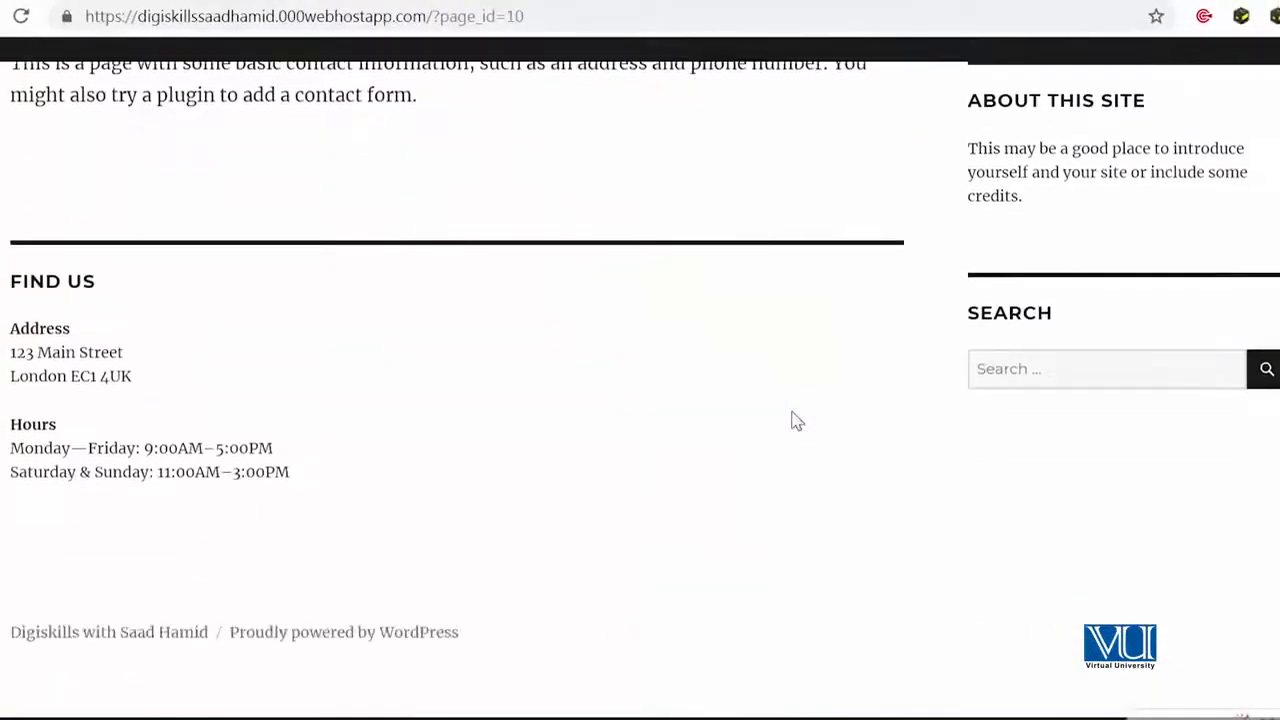
- Replace the page ID part of the site address with the WordPress admin path and log in with the saved credentials
left_click(522, 19)
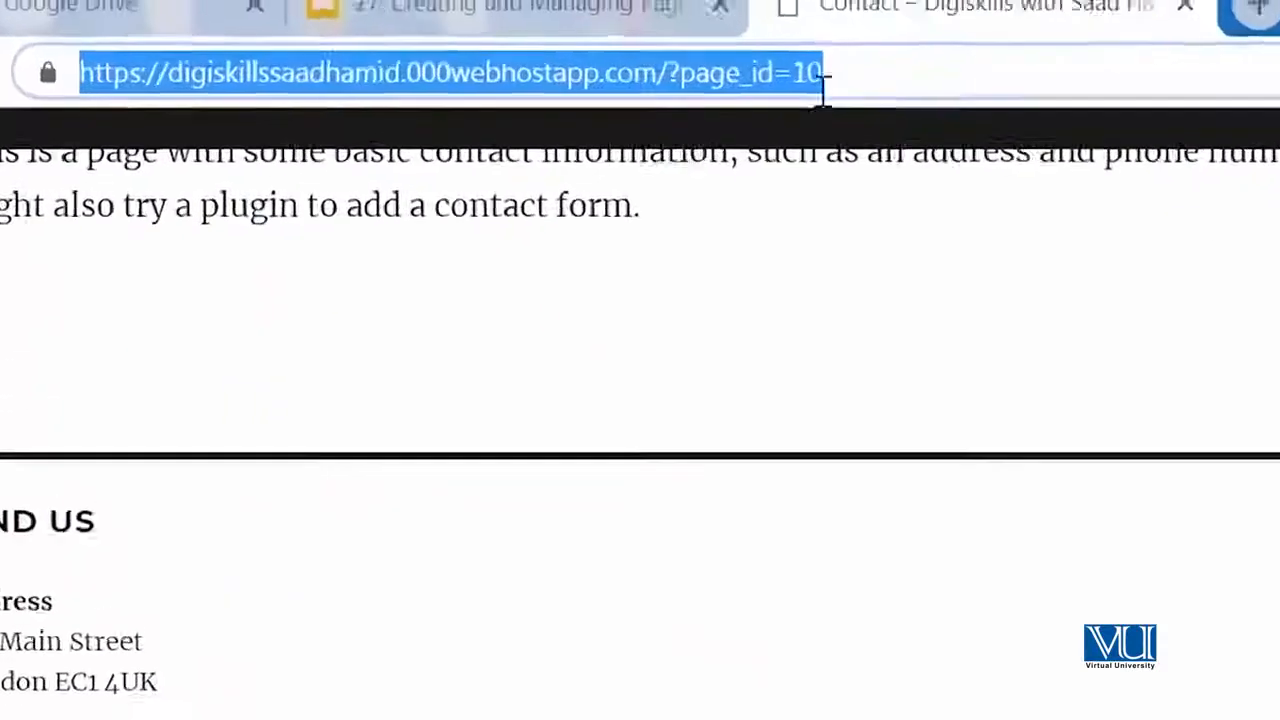
left_click(481, 20)
left_click_drag(833, 112, 1091, 107)
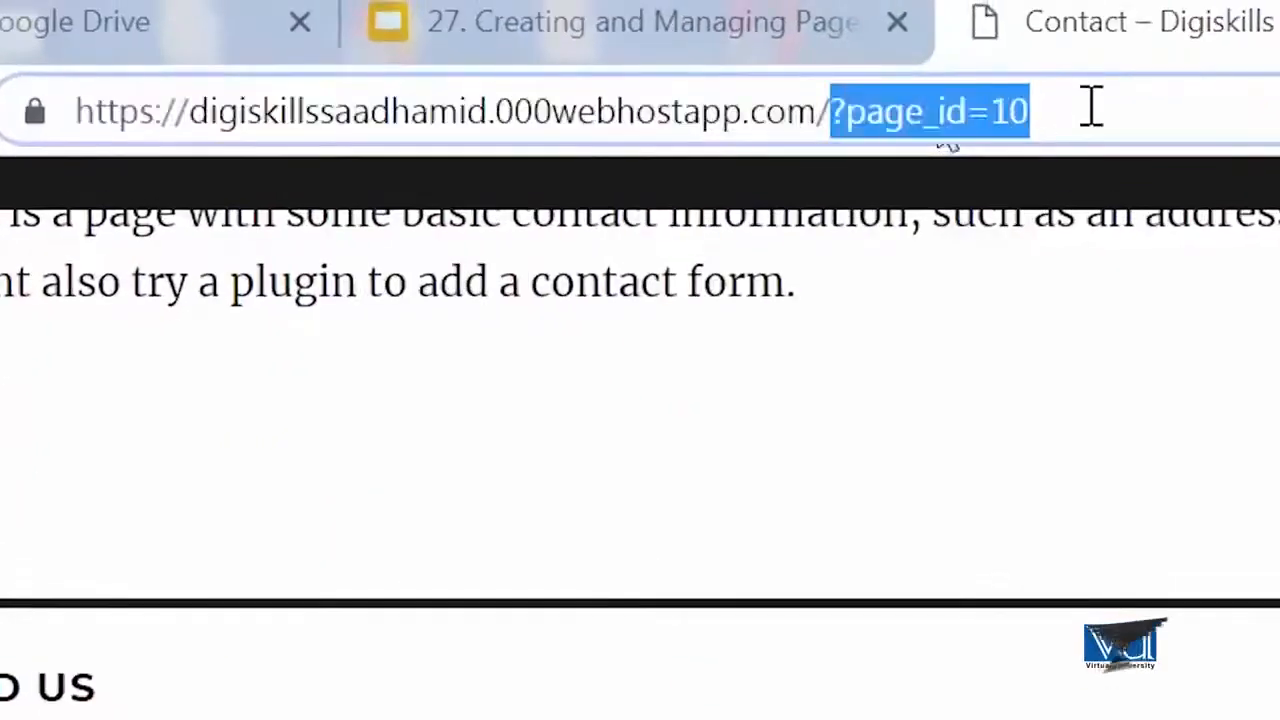
type("wp")
key("Return")
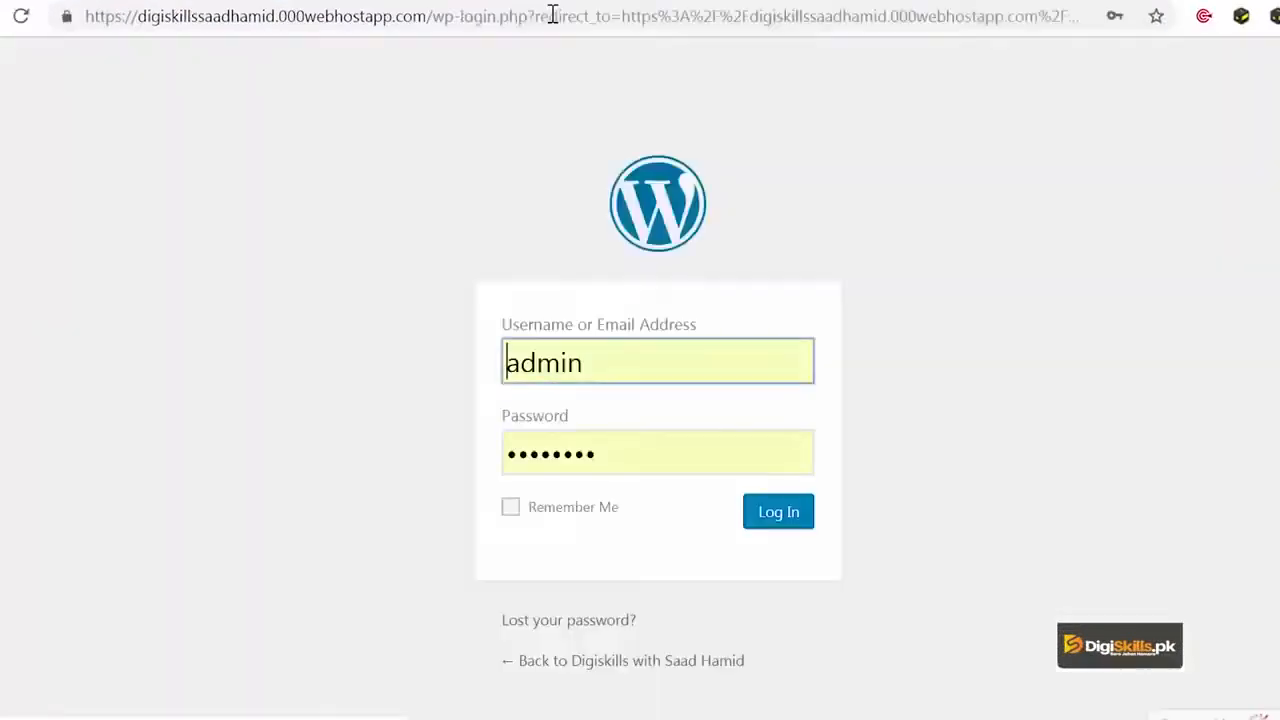
left_click(749, 517)
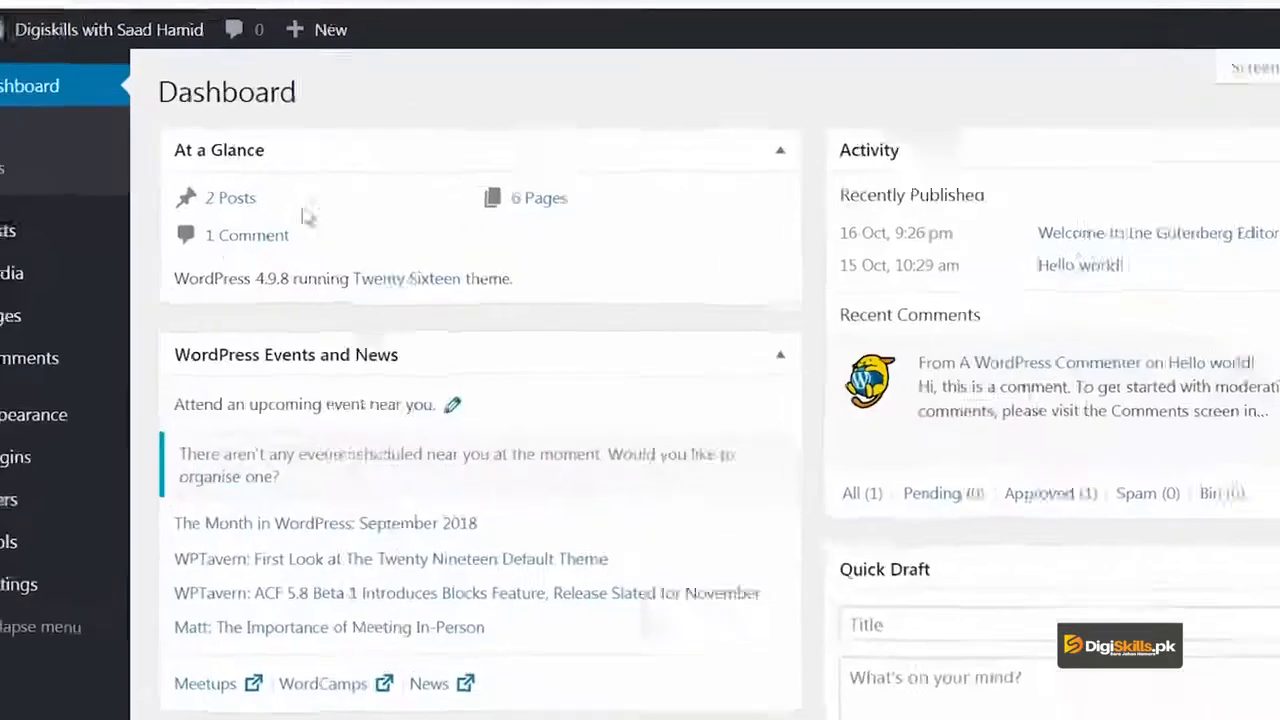
- Go to the list of all pages and show its screen options
mouse_move(70, 328)
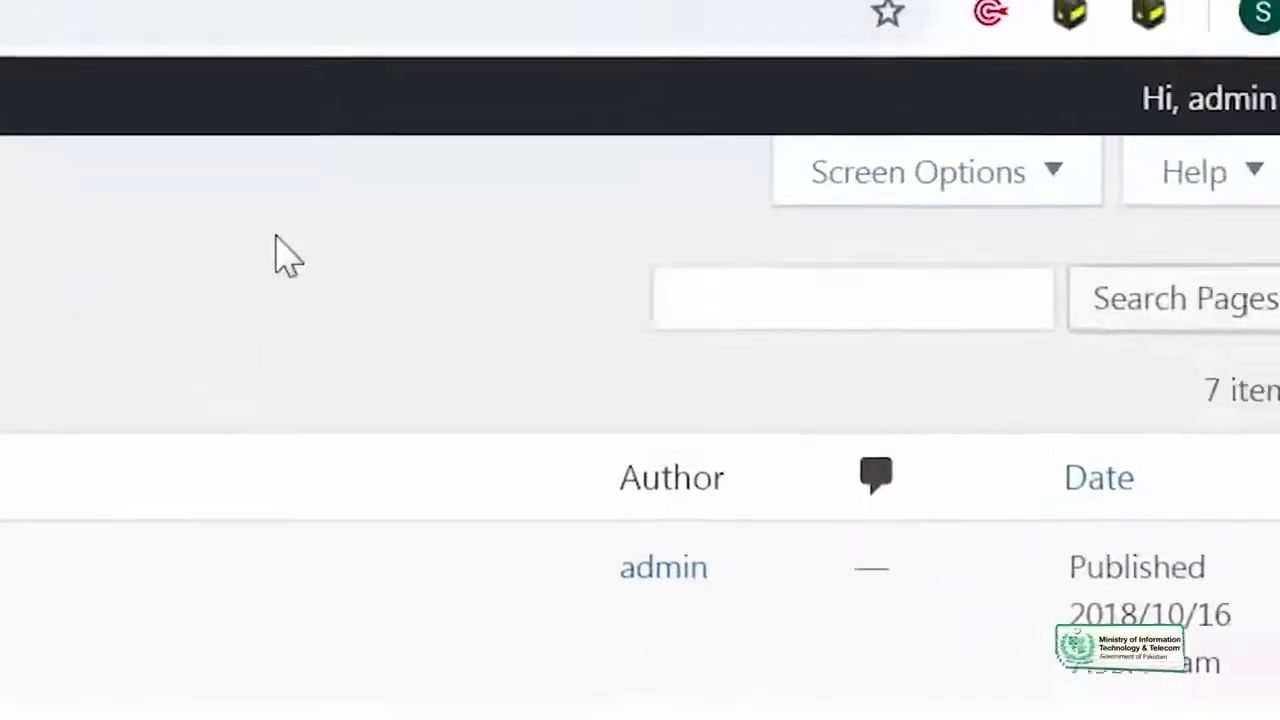
left_click(884, 172)
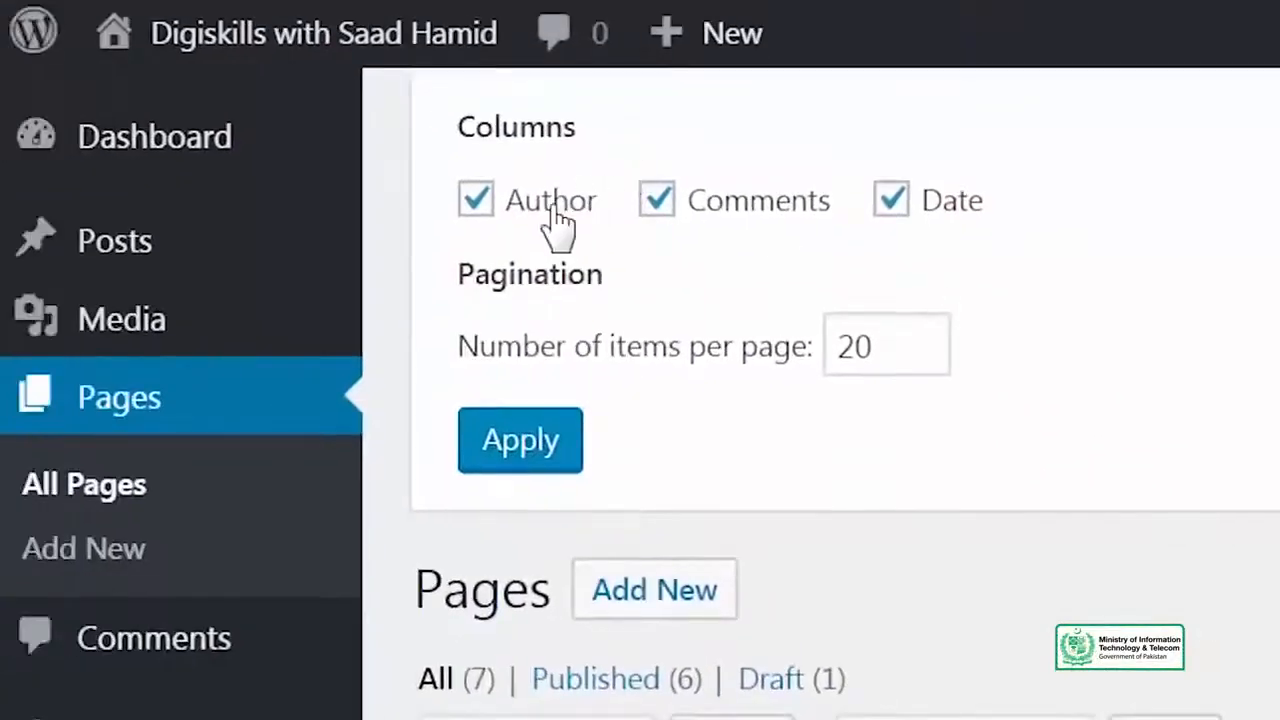
- Hide the Author and Comments columns of the pages list, and show both again
left_click(553, 210)
left_click(724, 214)
left_click(724, 214)
left_click(553, 235)
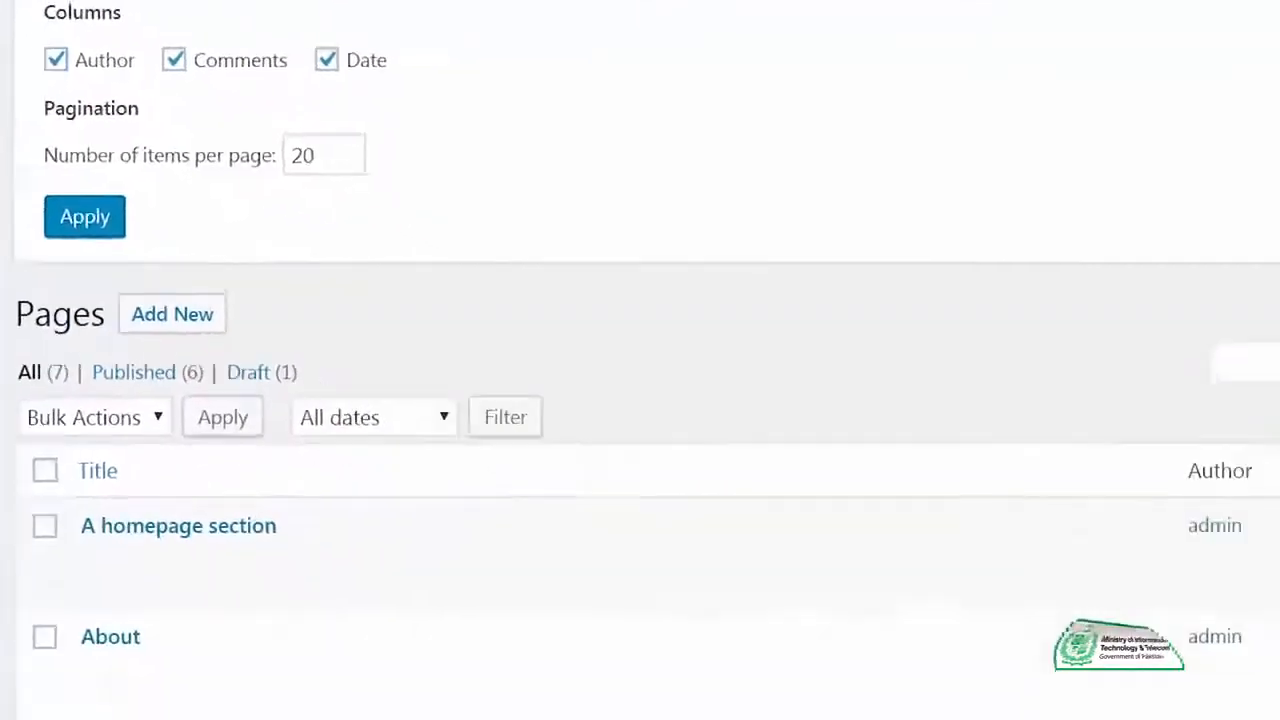
- Open Quick Edit for the About page and review its parent choices, order and password settings
scroll(690, 528, "down", 5)
scroll(690, 528, "down", 1)
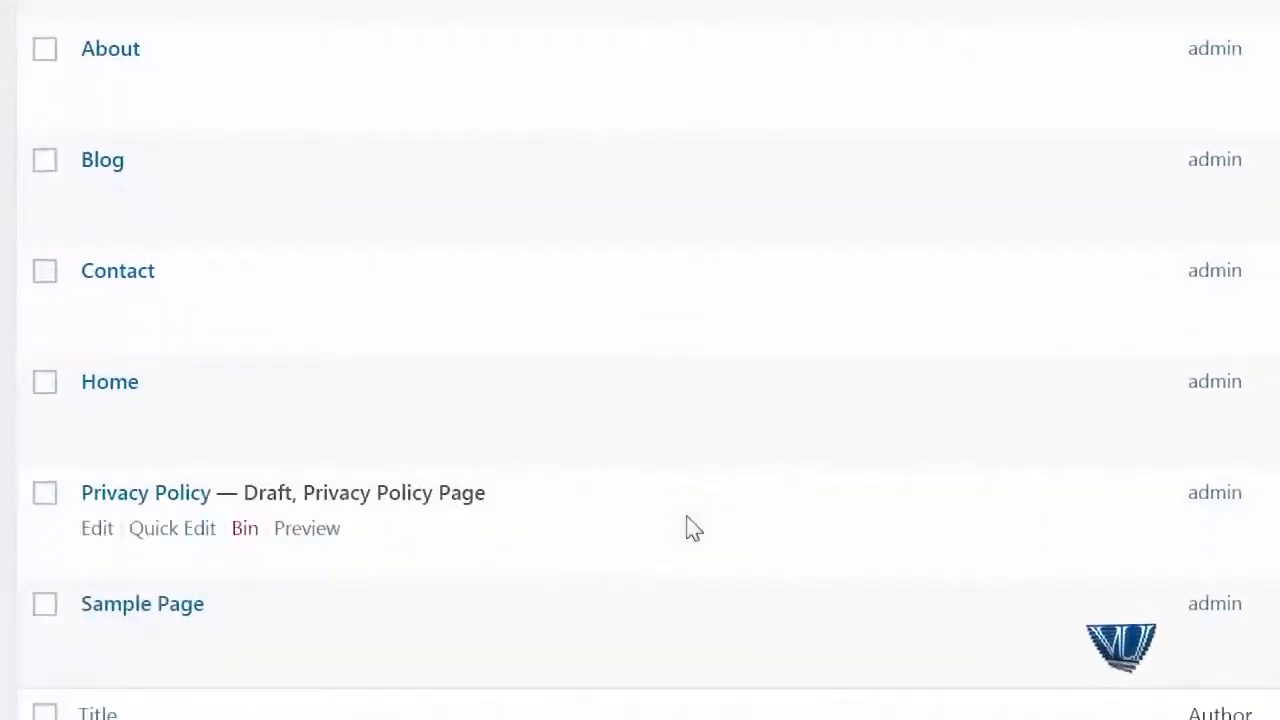
scroll(690, 528, "up", 3)
scroll(690, 528, "down", 2)
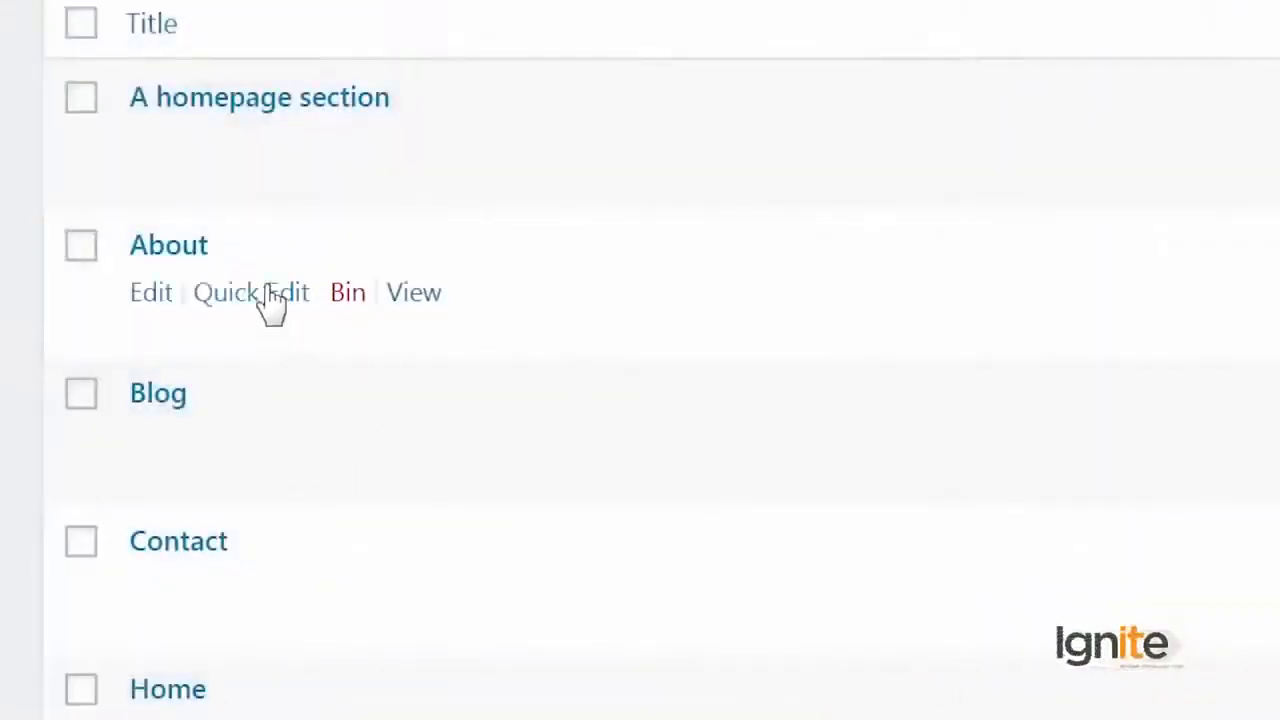
left_click(272, 296)
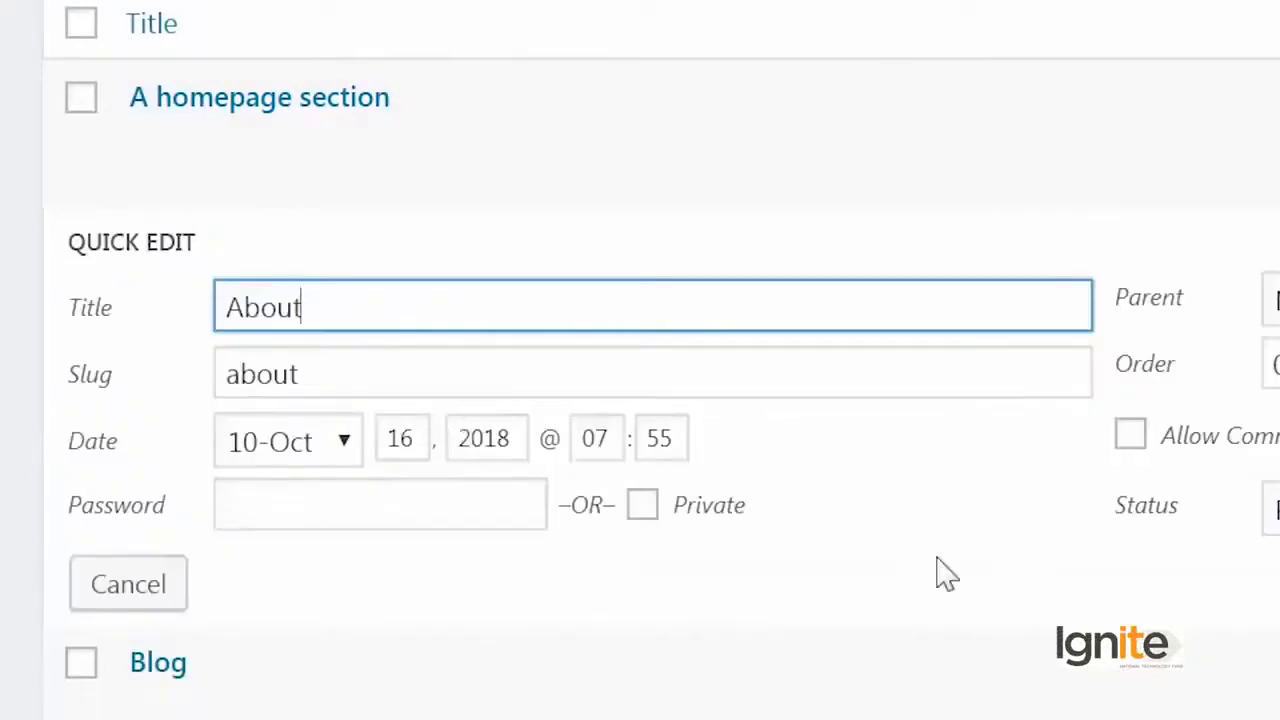
left_click(884, 323)
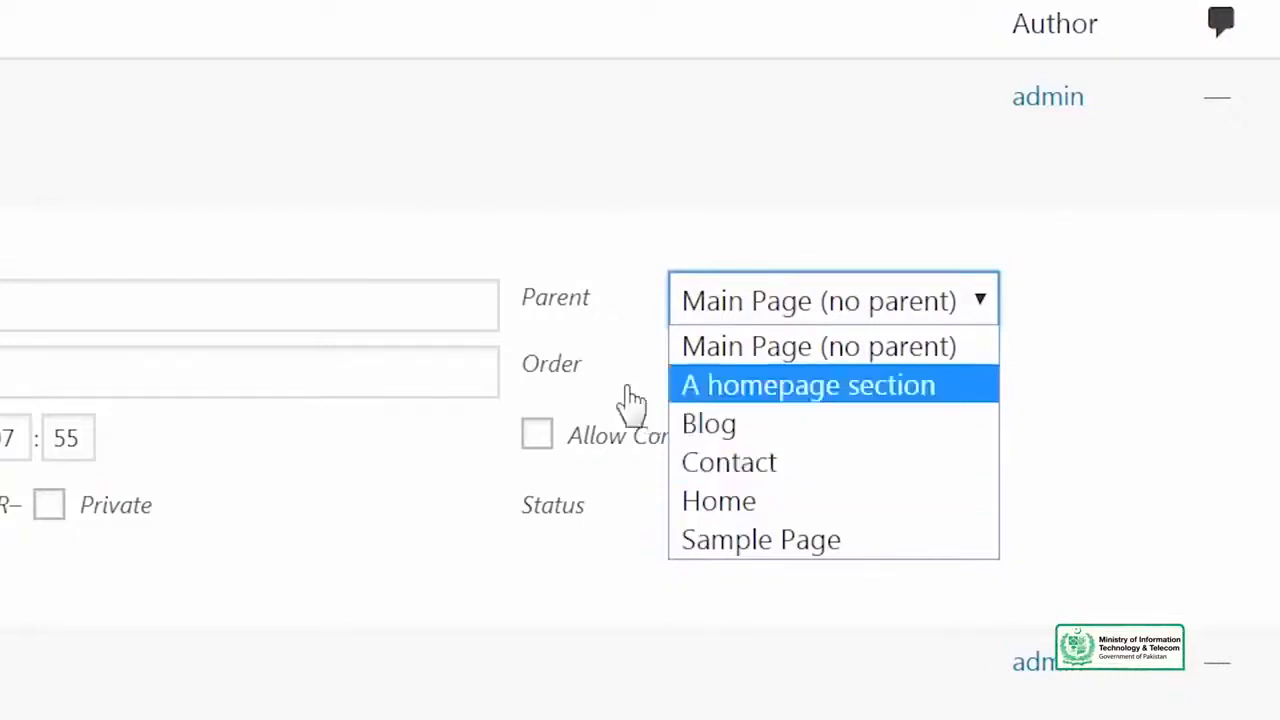
left_click(537, 380)
left_click(543, 390)
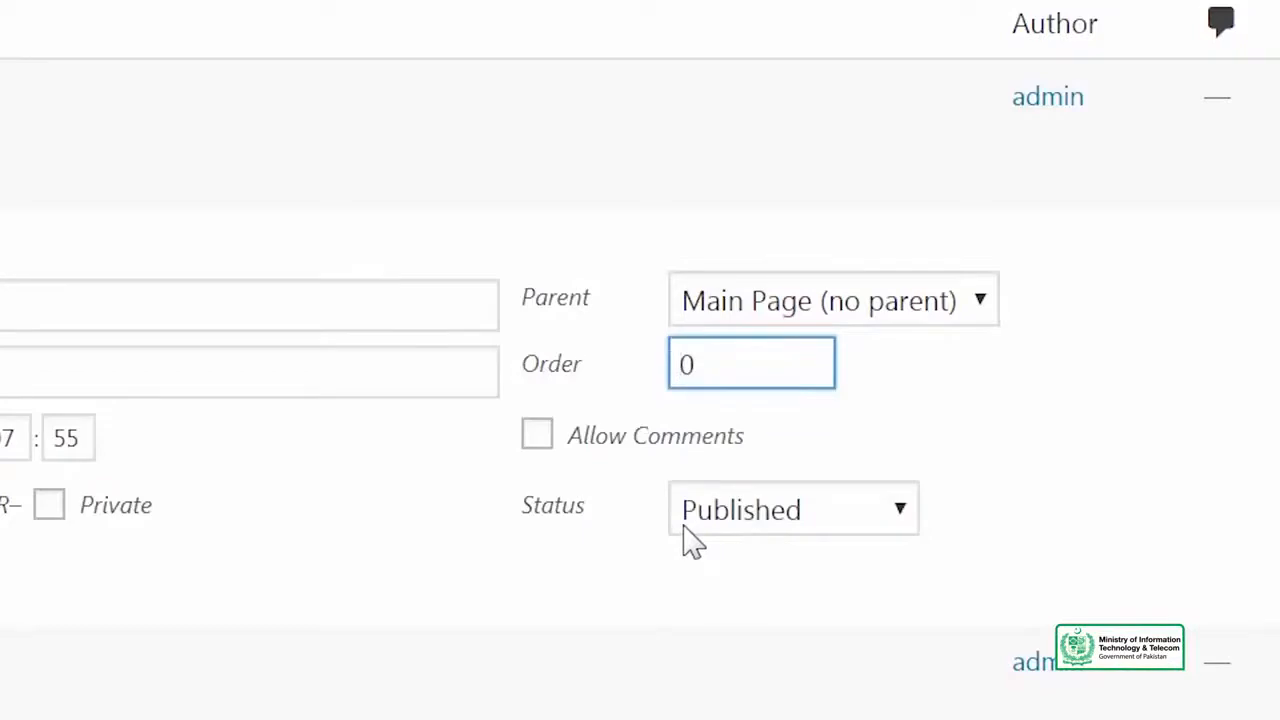
left_click(292, 502)
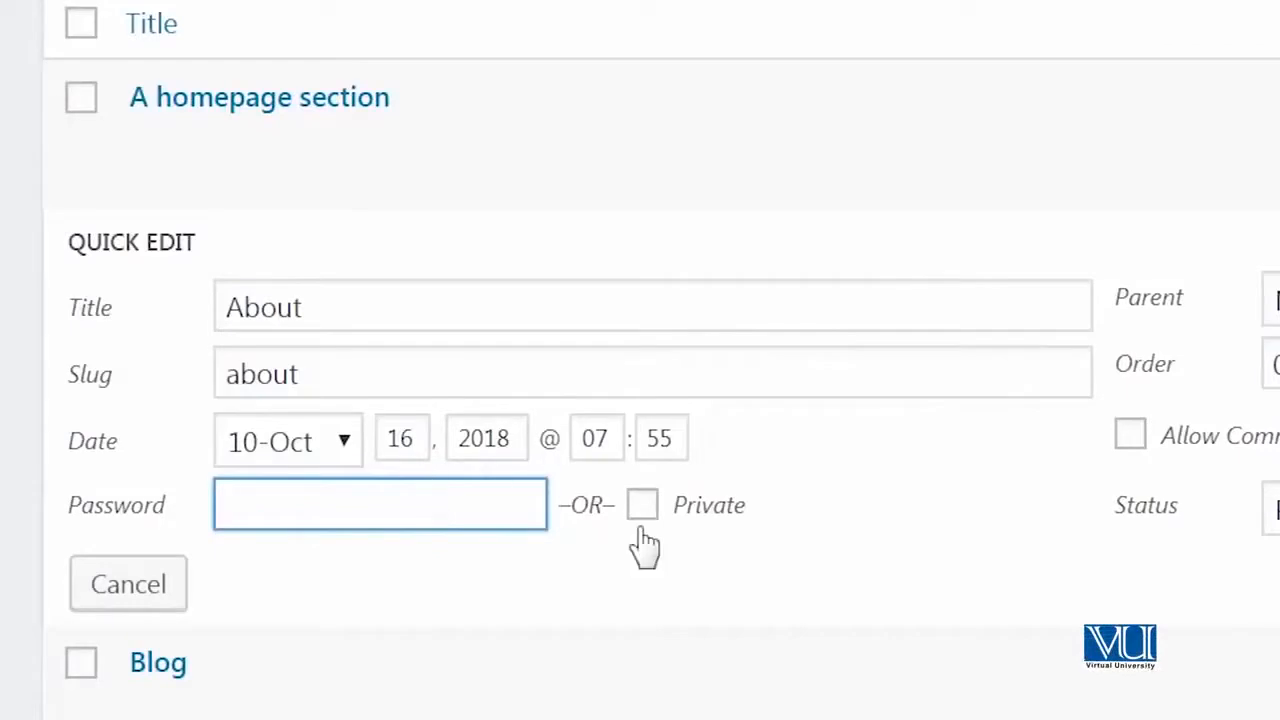
- Search the pages for "about" and look at the available actions for the About page
scroll(725, 355, "up", 2)
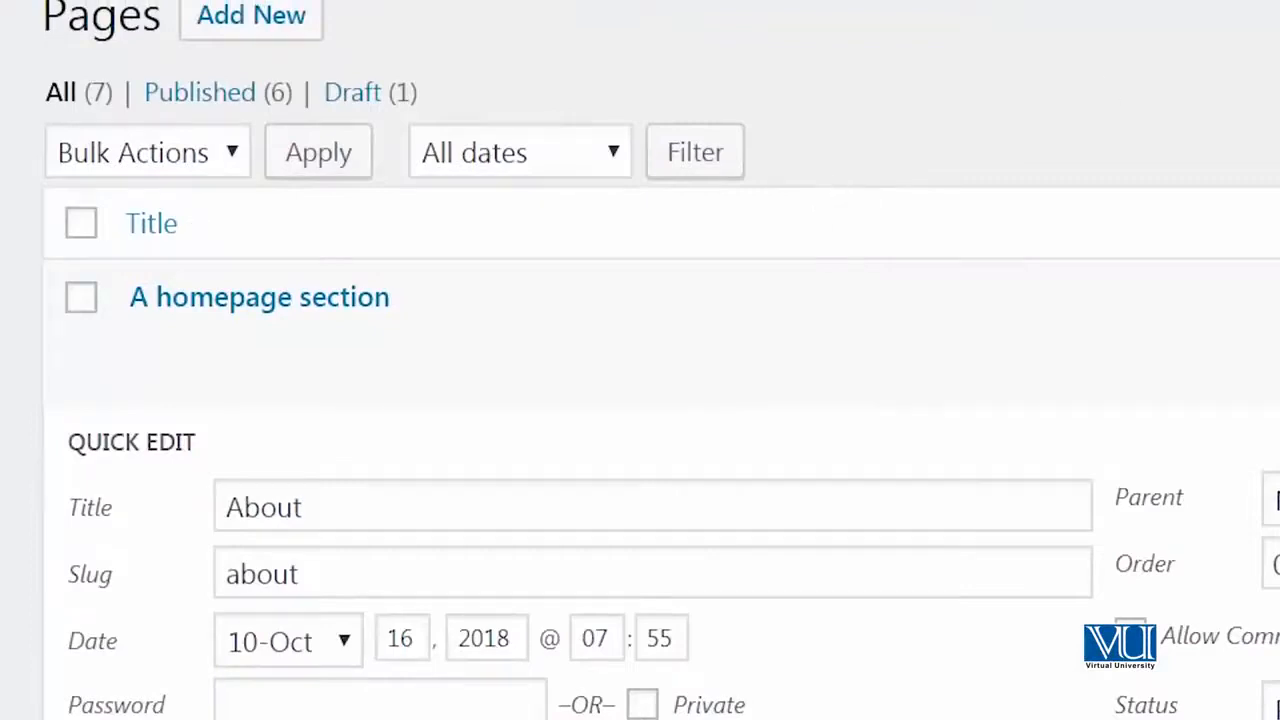
left_click(729, 90)
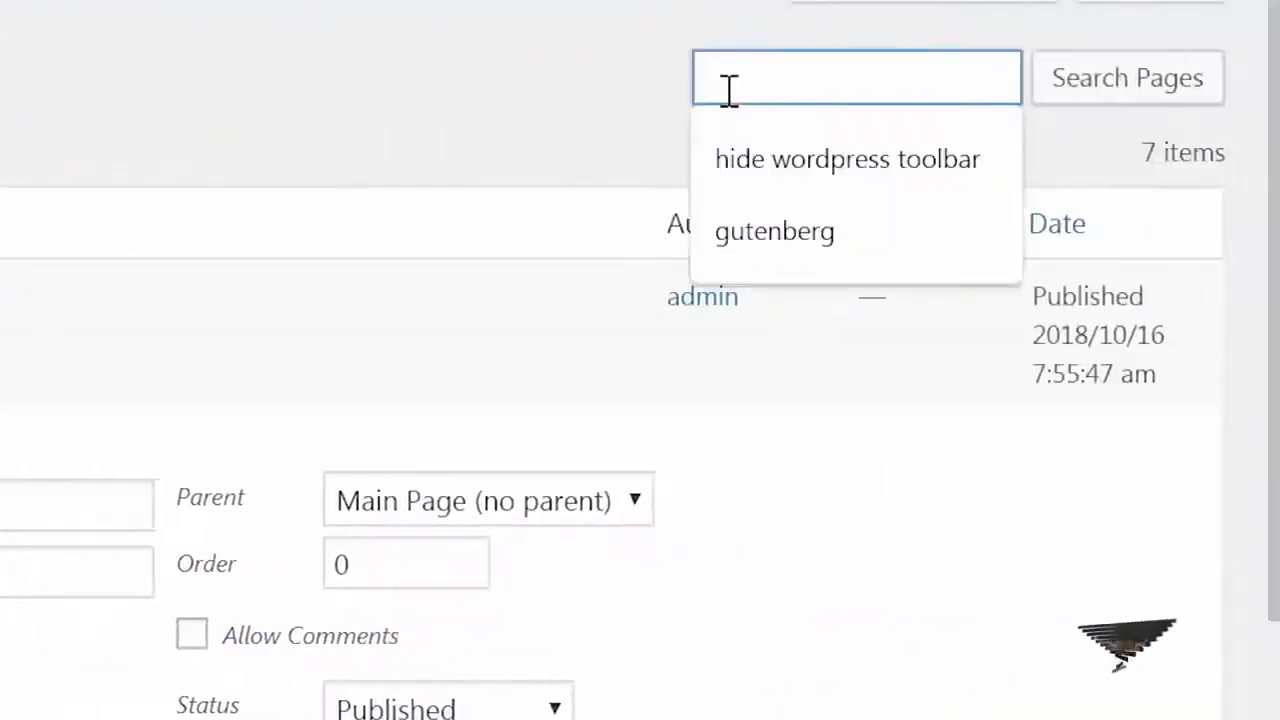
type("about")
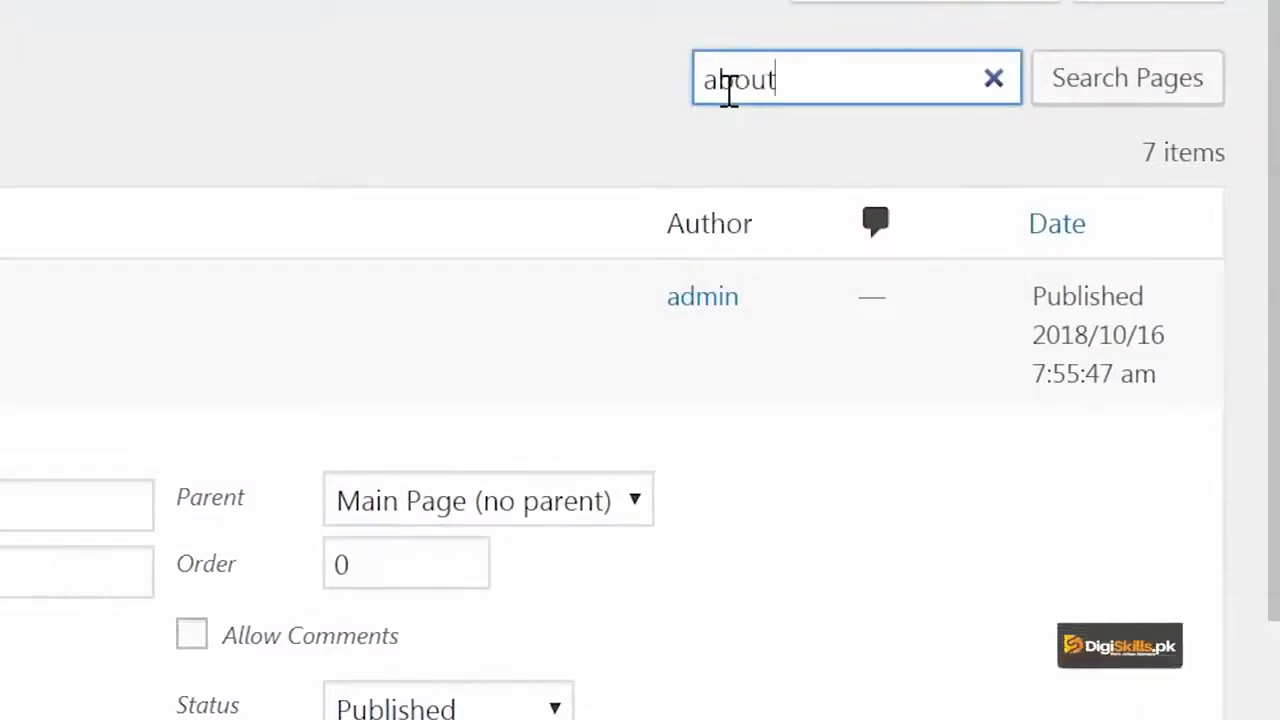
key("Return")
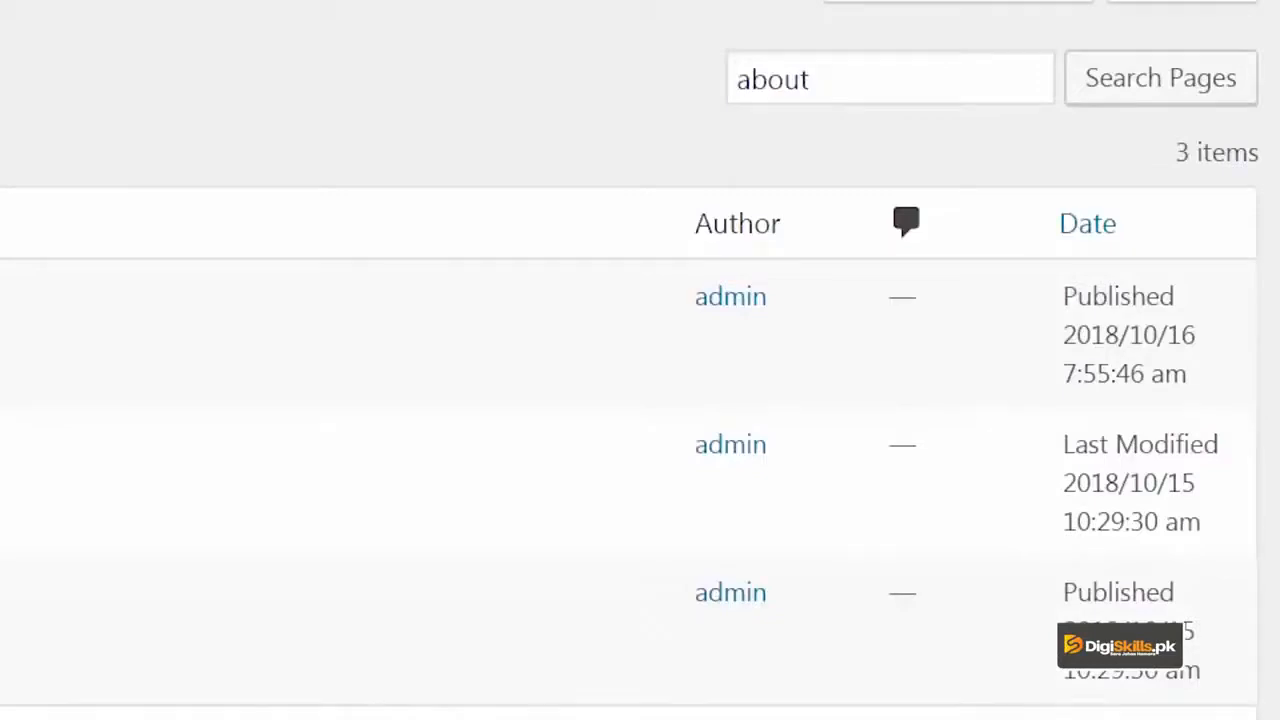
mouse_move(449, 438)
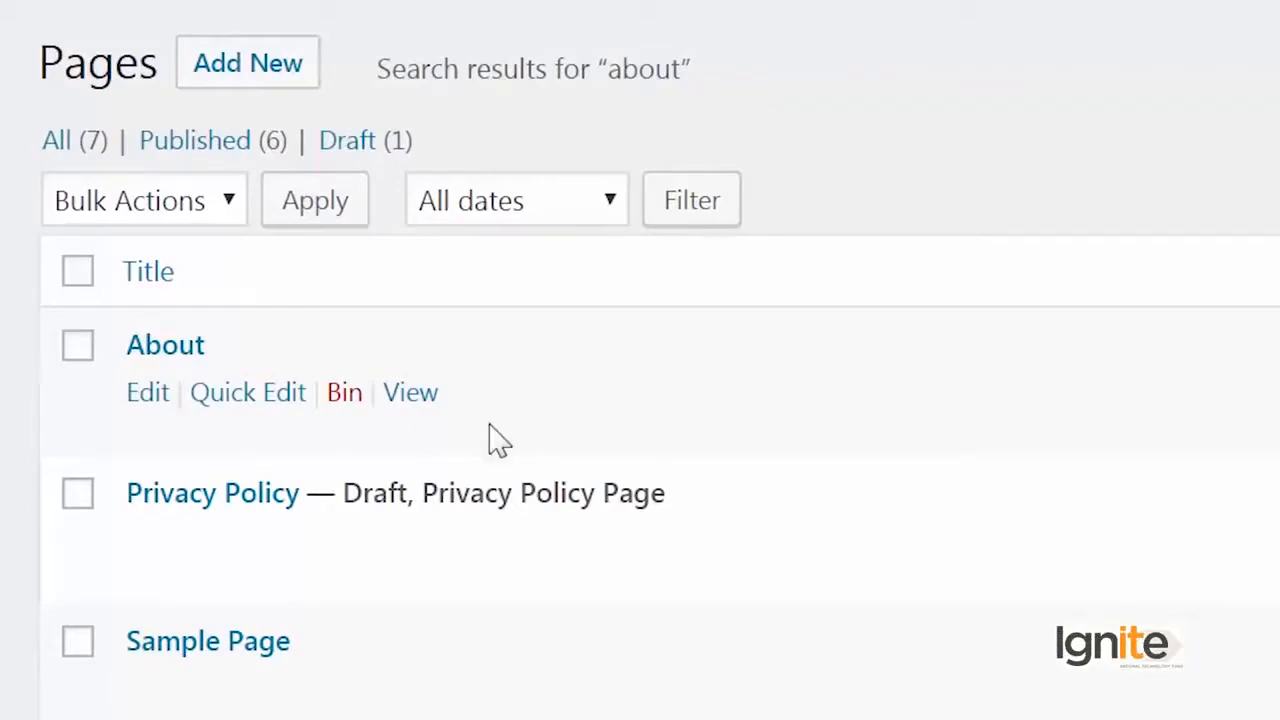
- Add a new page titled "DigiSkills" and publish it
left_click(251, 72)
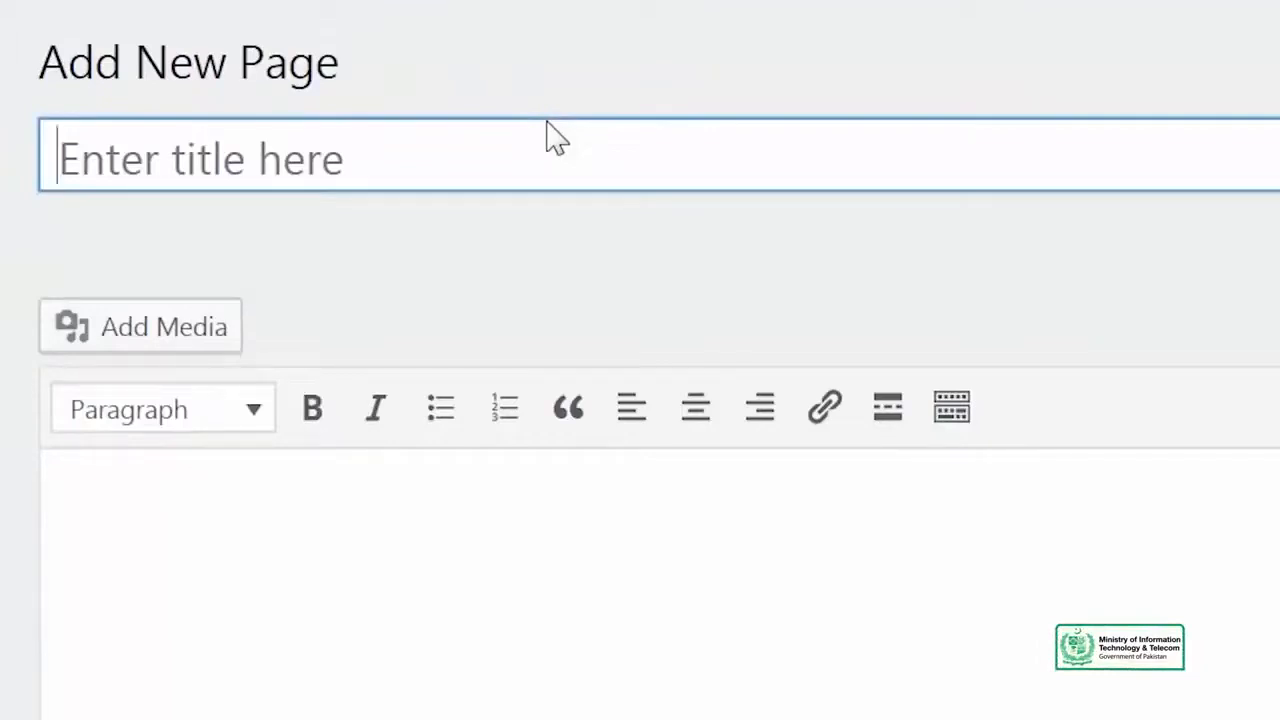
type("DigiSkills")
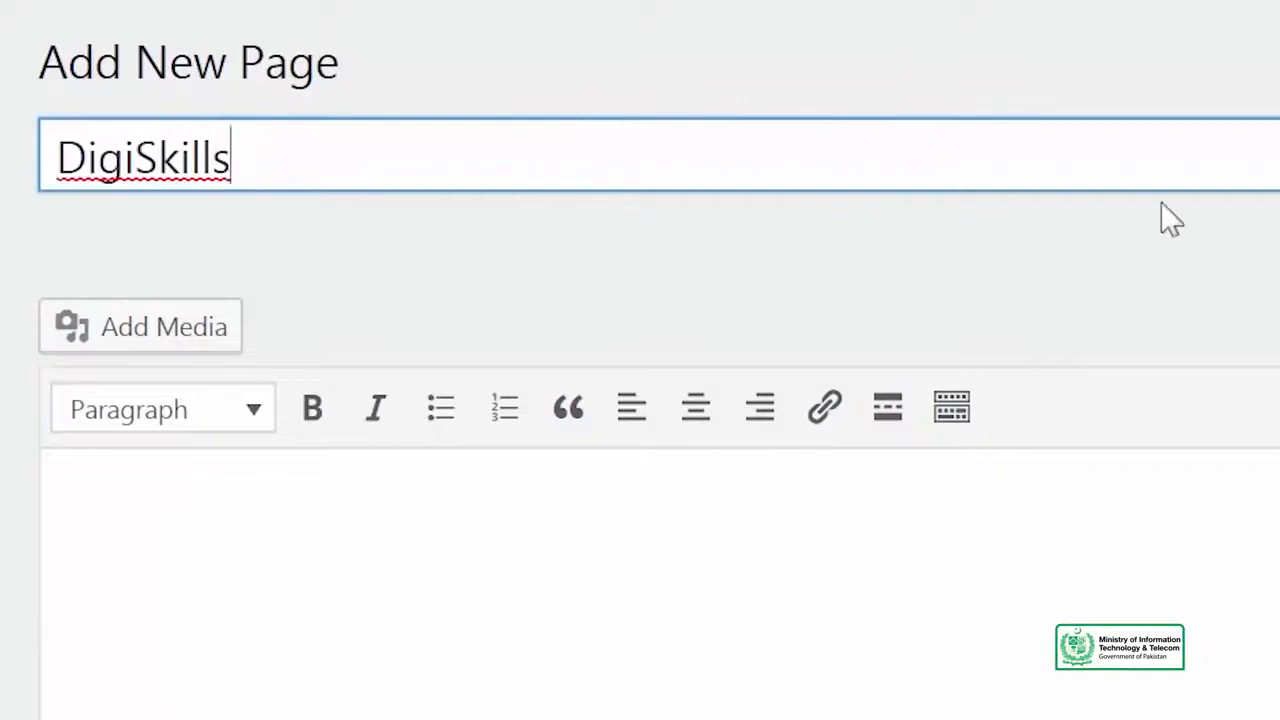
left_click(1140, 545)
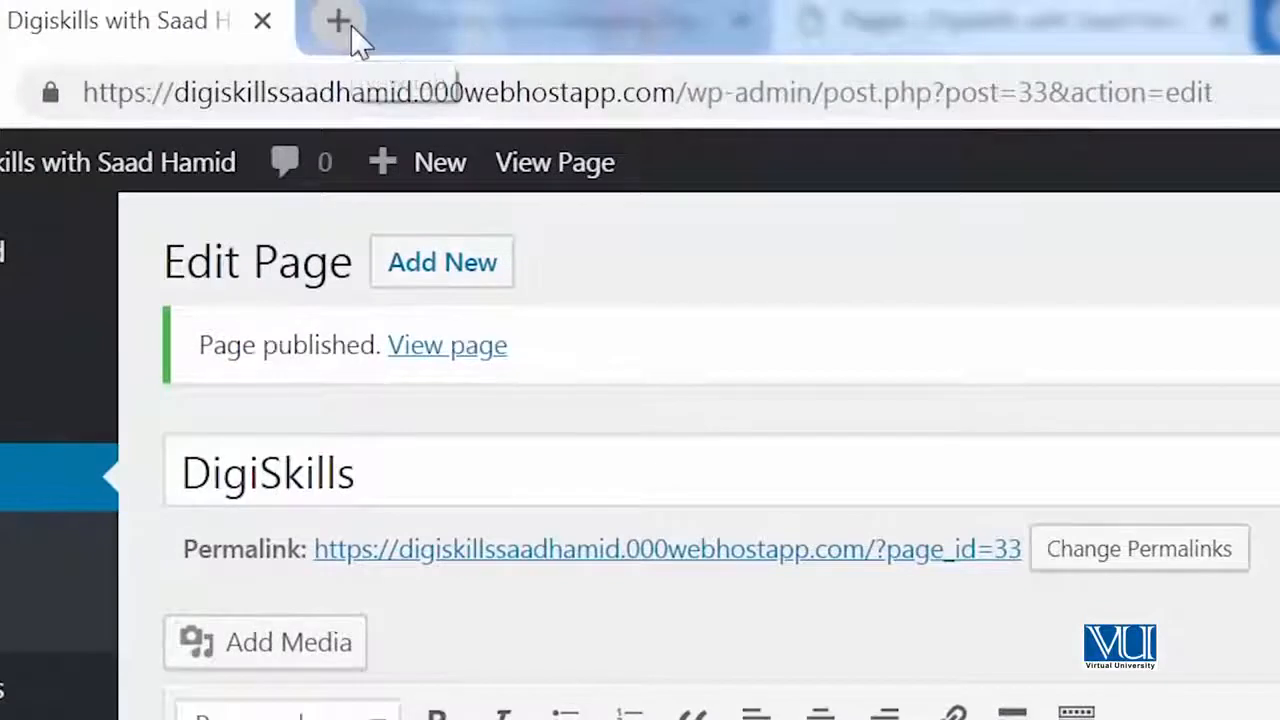
- Load mangobaaz.com in a new browser tab
left_click(337, 20)
type("m")
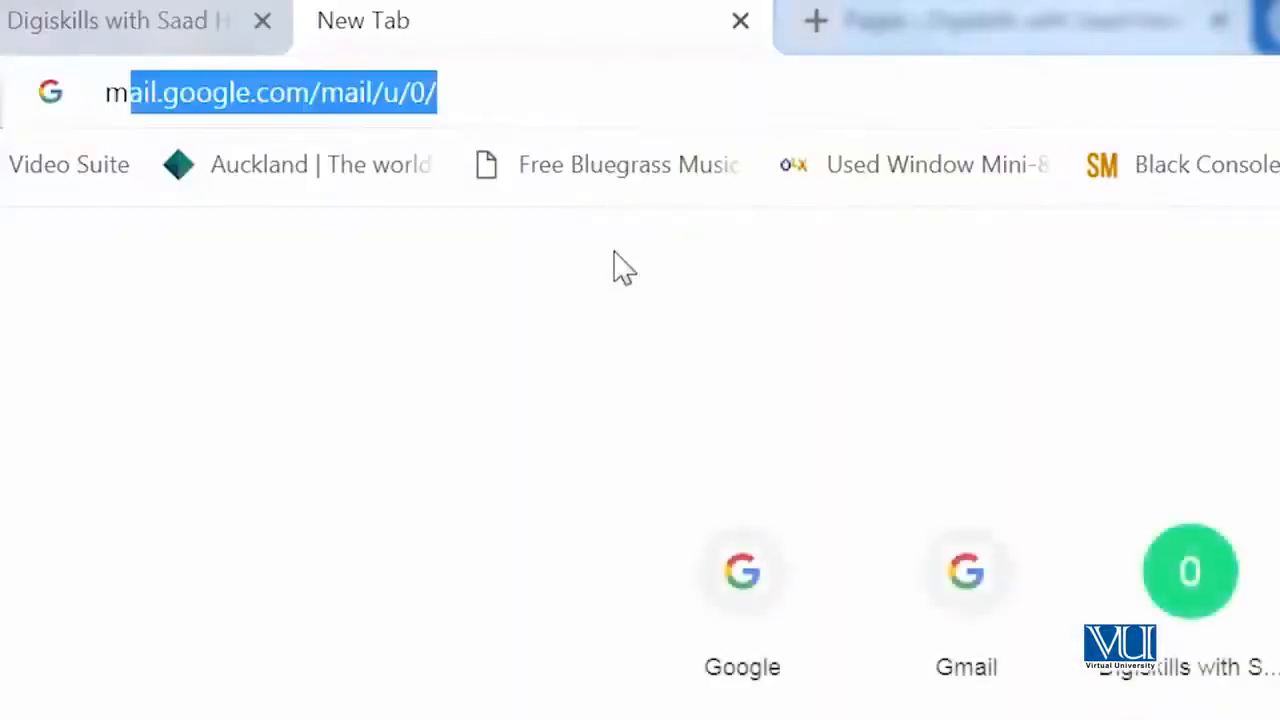
type("angobaaz.com")
key("Return")
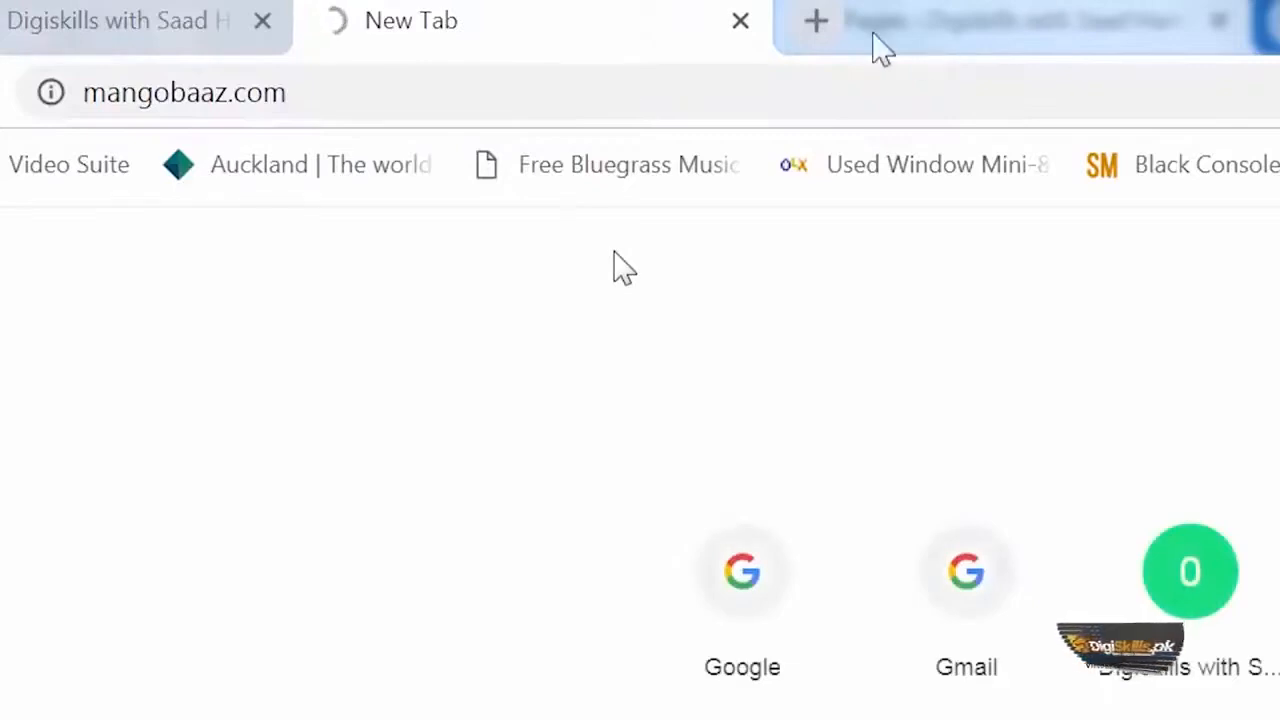
- Load wpbeginner.com in another new browser tab
left_click(815, 24)
type("wpbeginner.com")
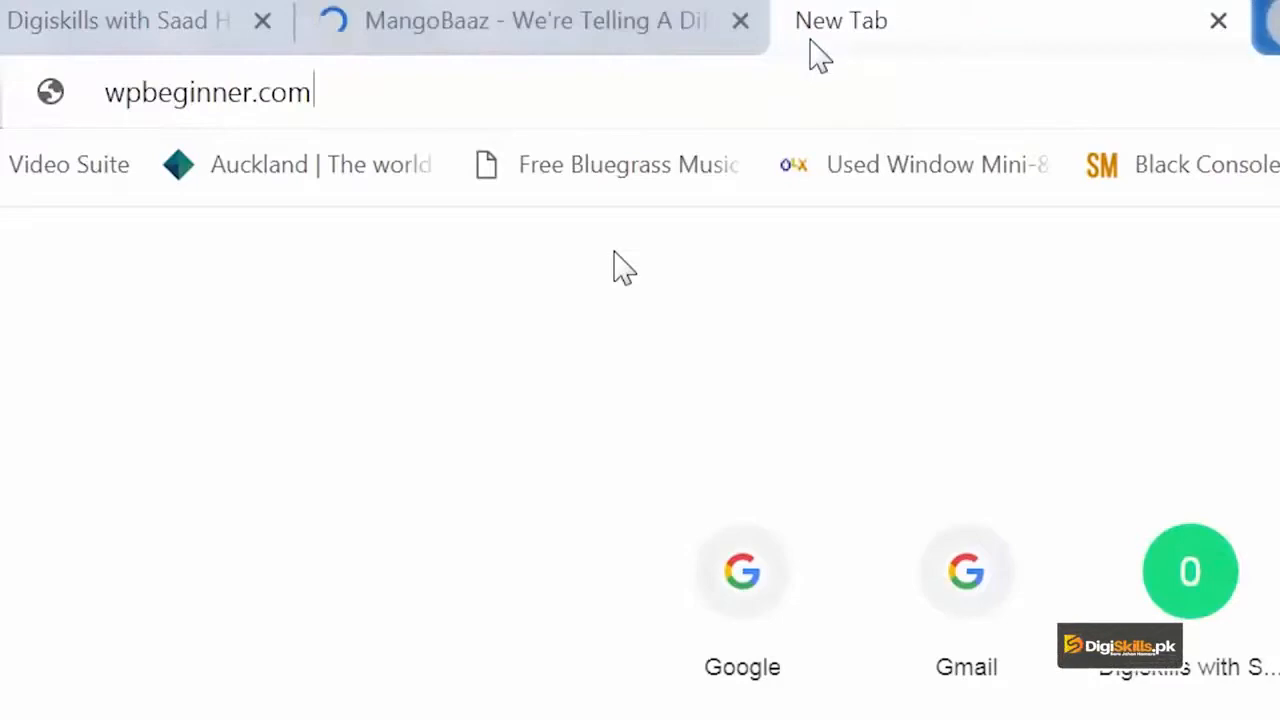
key("Return")
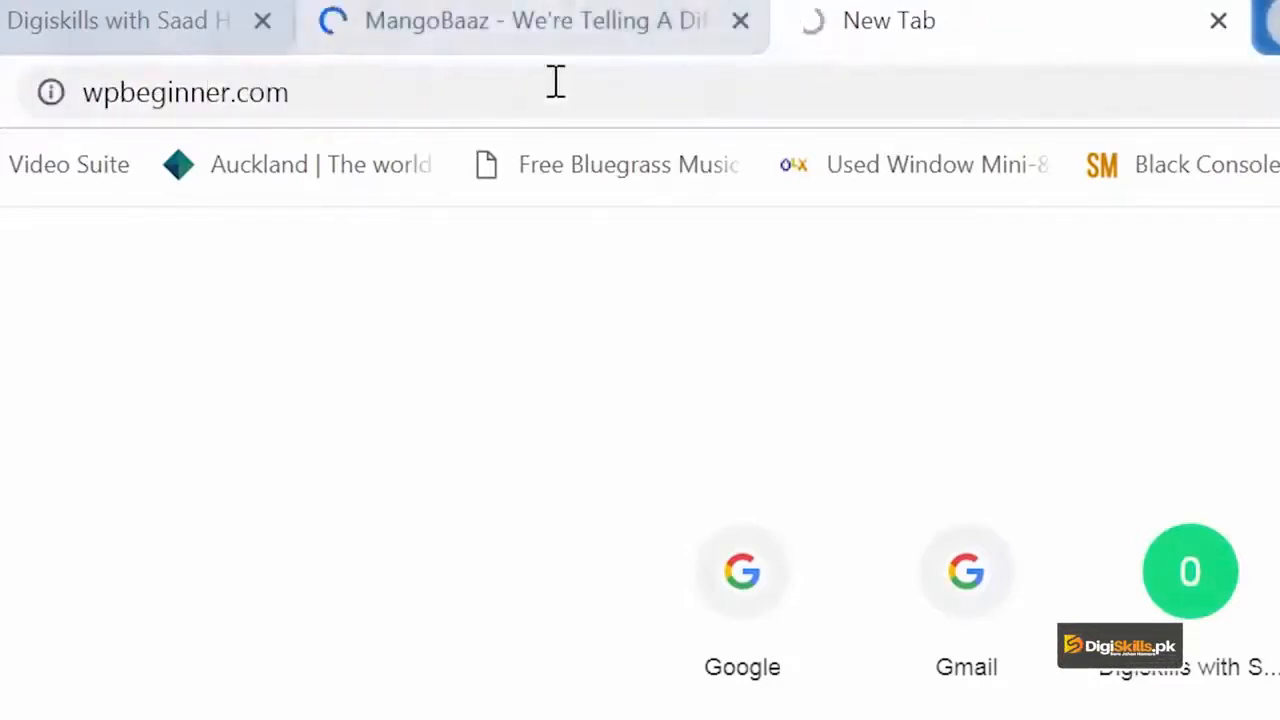
- Return to the MangoBaaz site, look over its homepage and expand its site menu to view the company page links
left_click(552, 41)
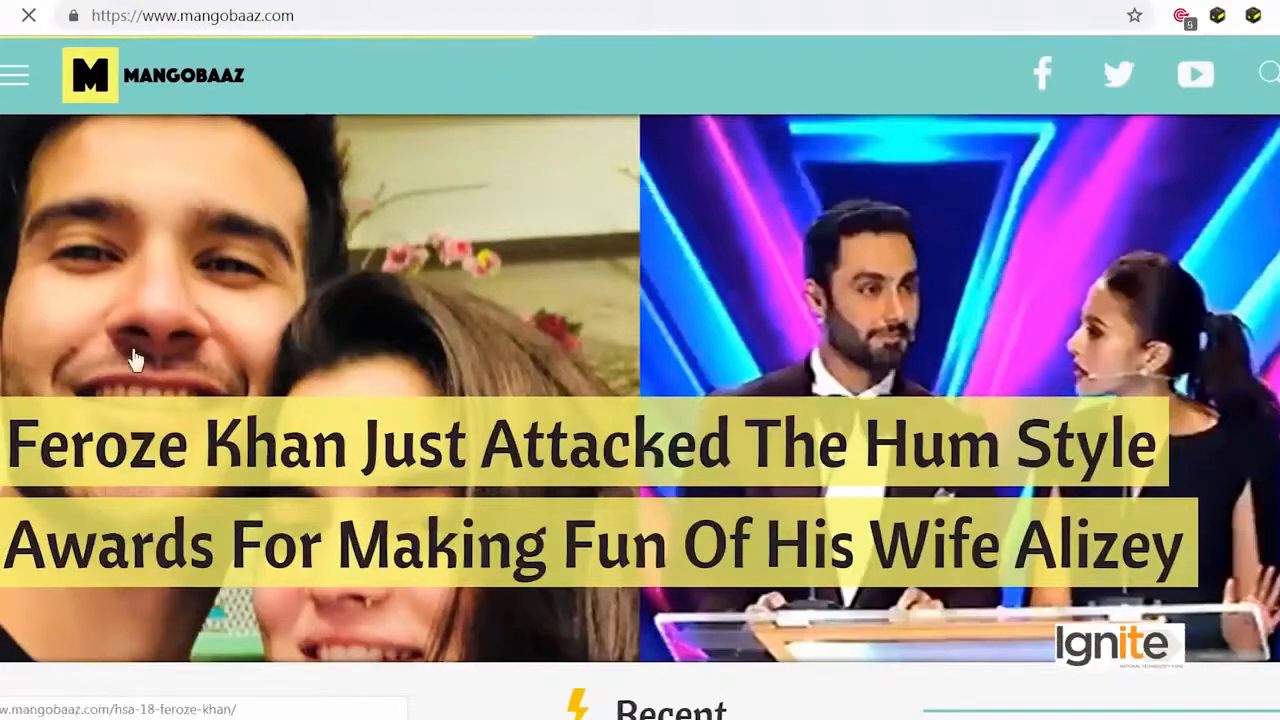
scroll(240, 527, "down", 3)
scroll(240, 527, "up", 3)
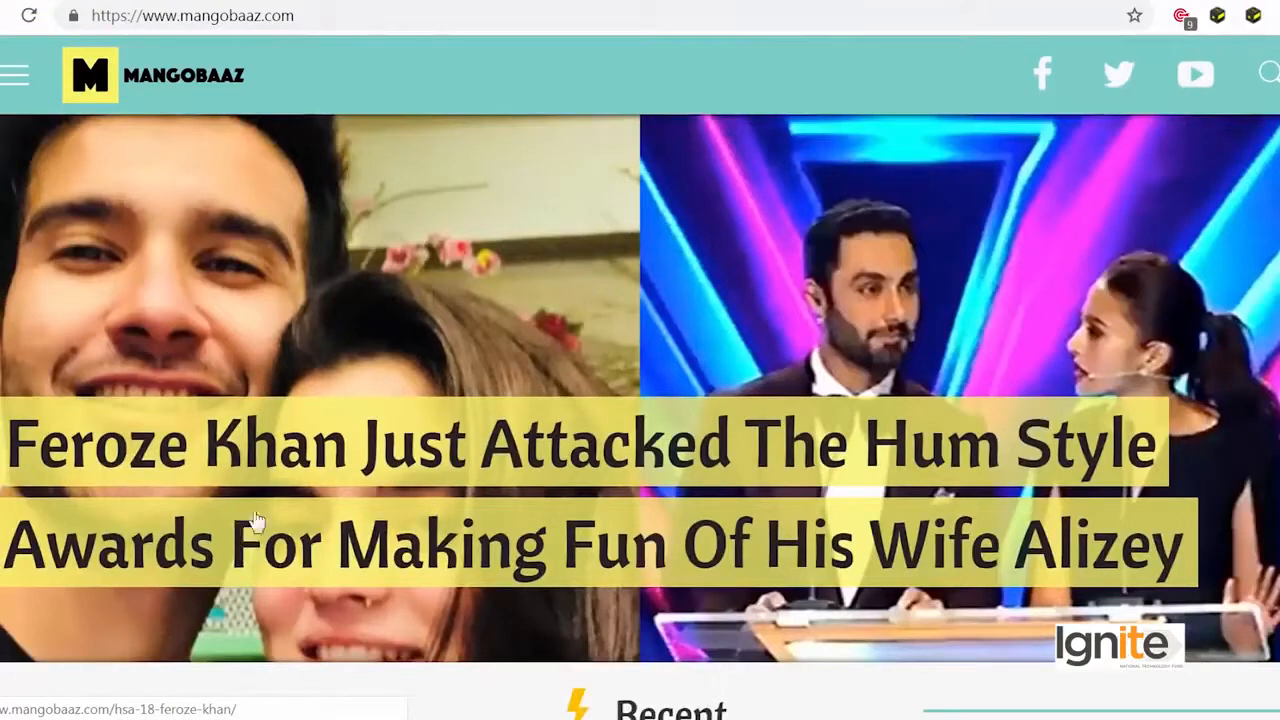
left_click(15, 78)
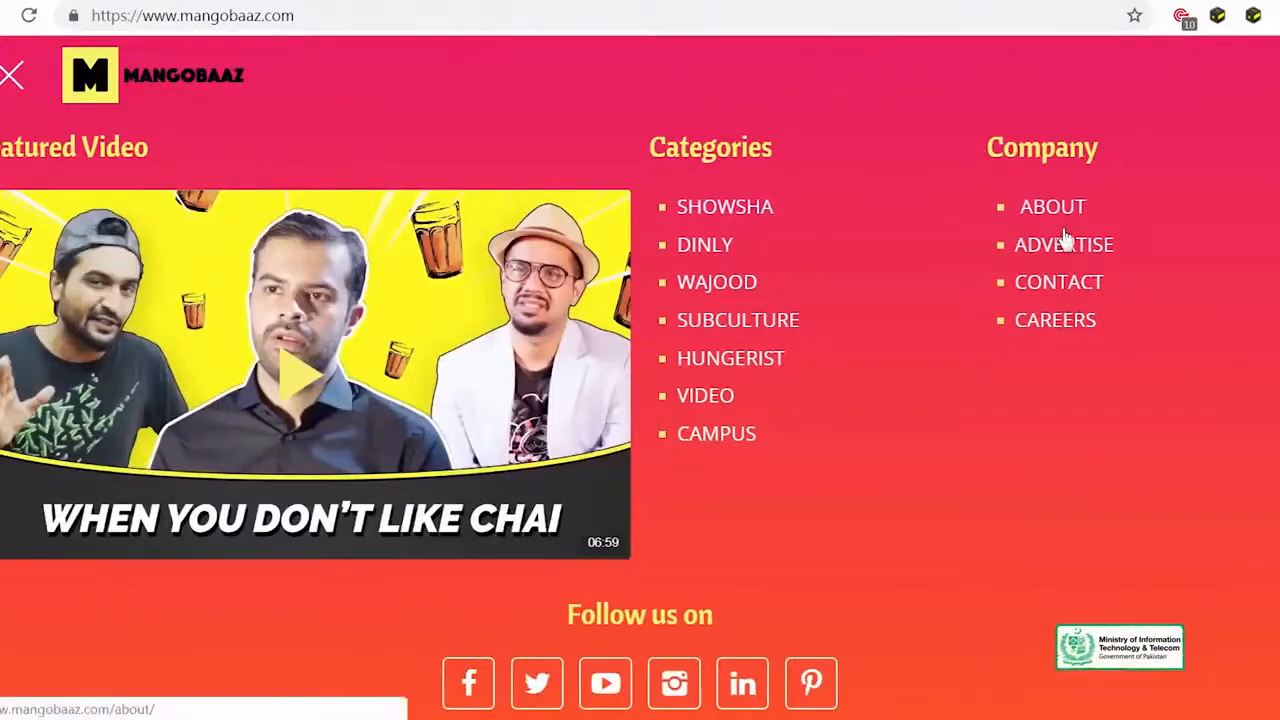
- Open the Advertise, About and Careers links of the MangoBaaz company menu in separate new browser tabs
right_click(1035, 246)
left_click(1100, 263)
right_click(1038, 208)
left_click(1075, 228)
right_click(1030, 316)
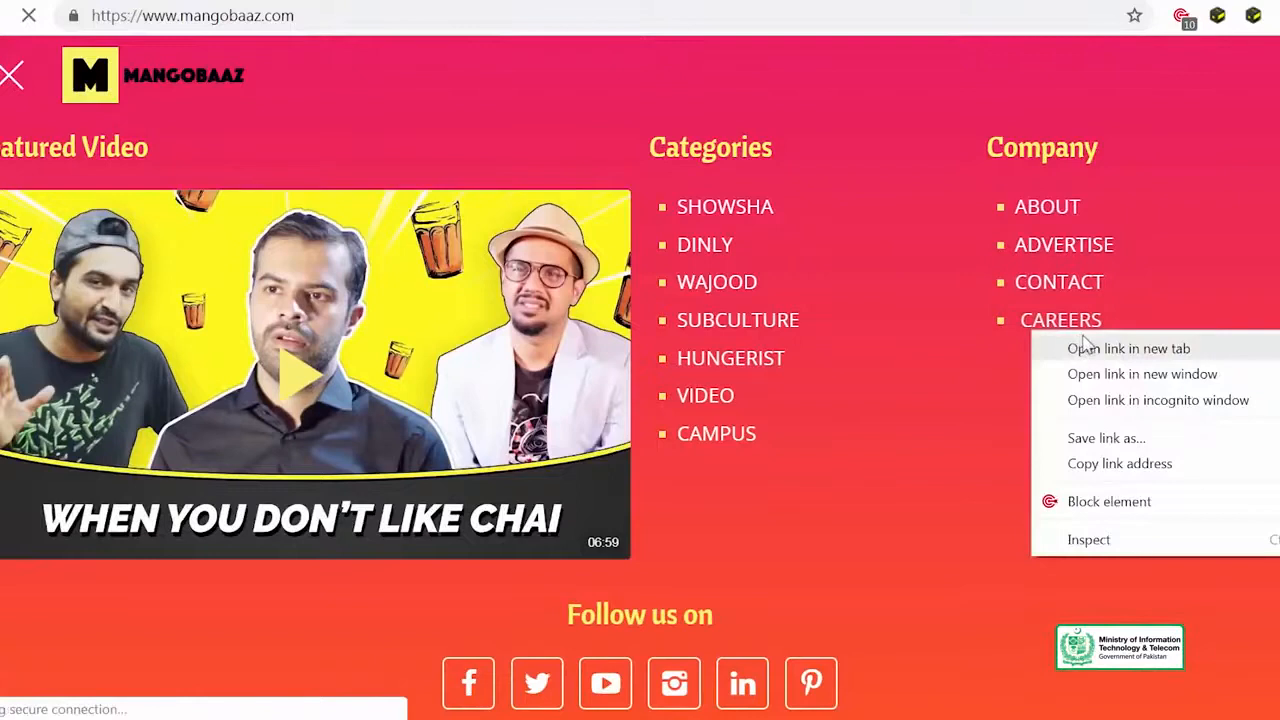
left_click(1075, 345)
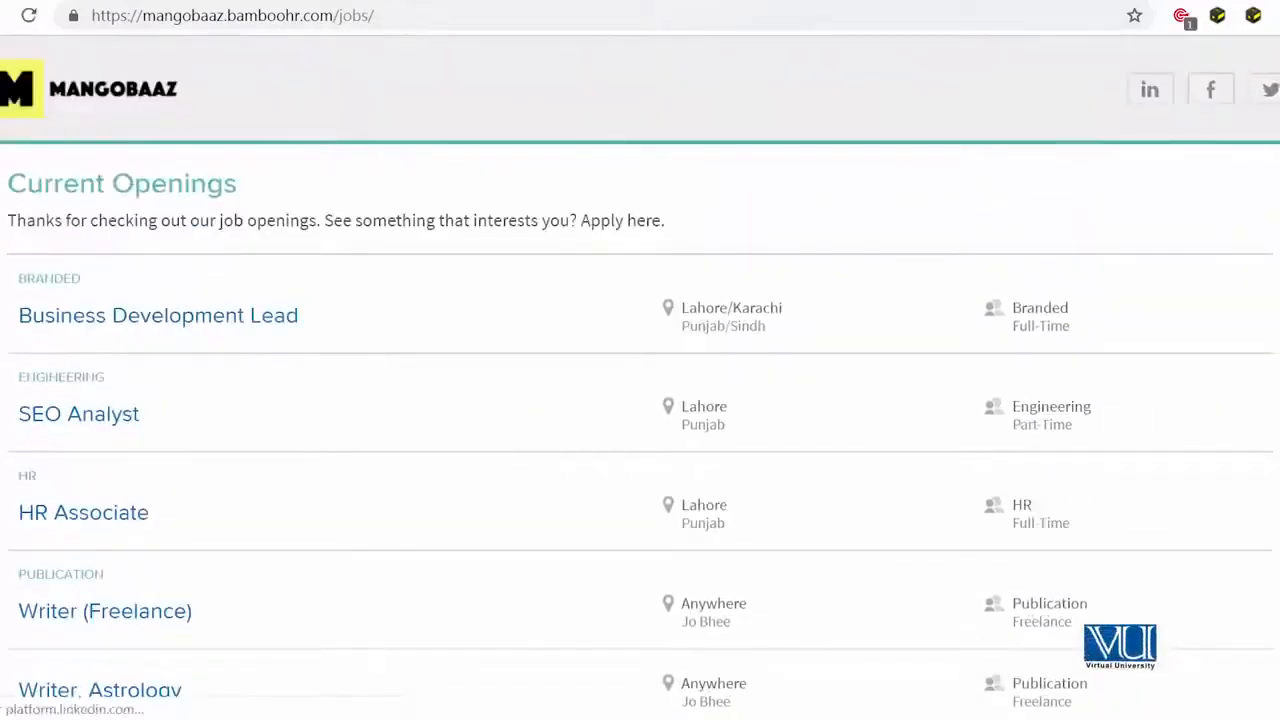
- Return to the MangoBaaz homepage, open the Privacy Policy from its footer and read through the policy
key("alt+Left")
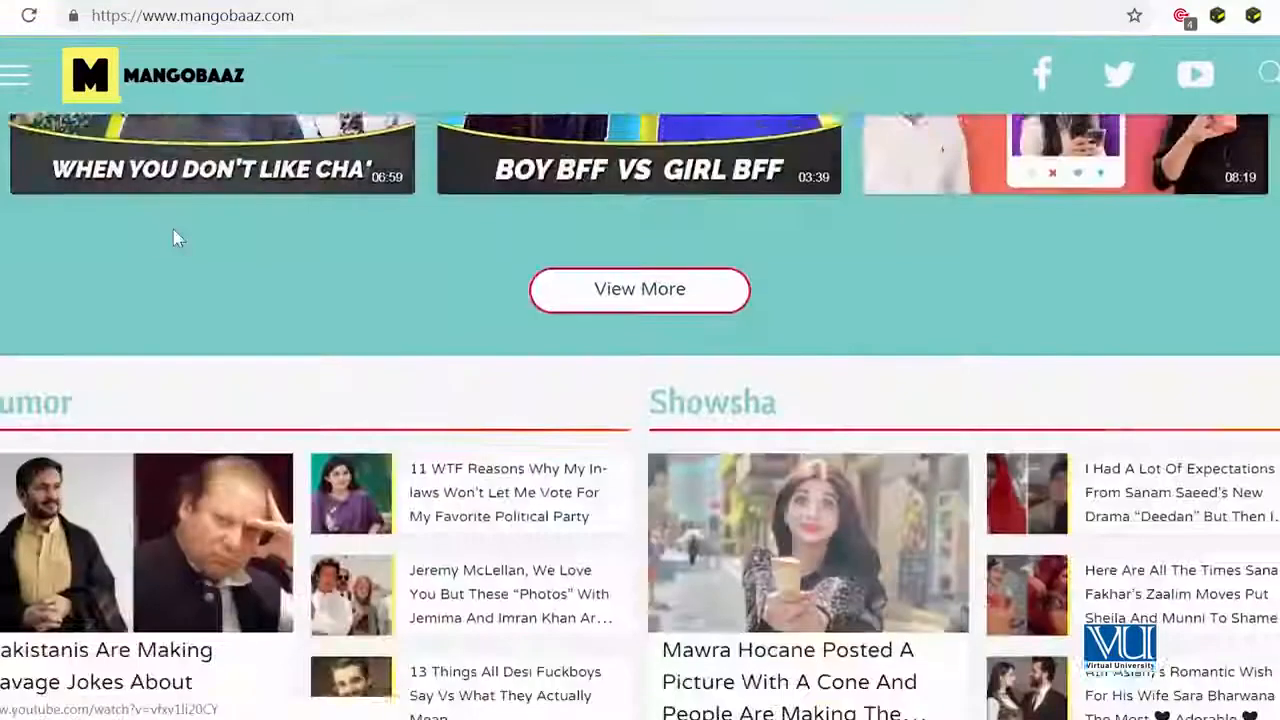
scroll(175, 238, "down", 10)
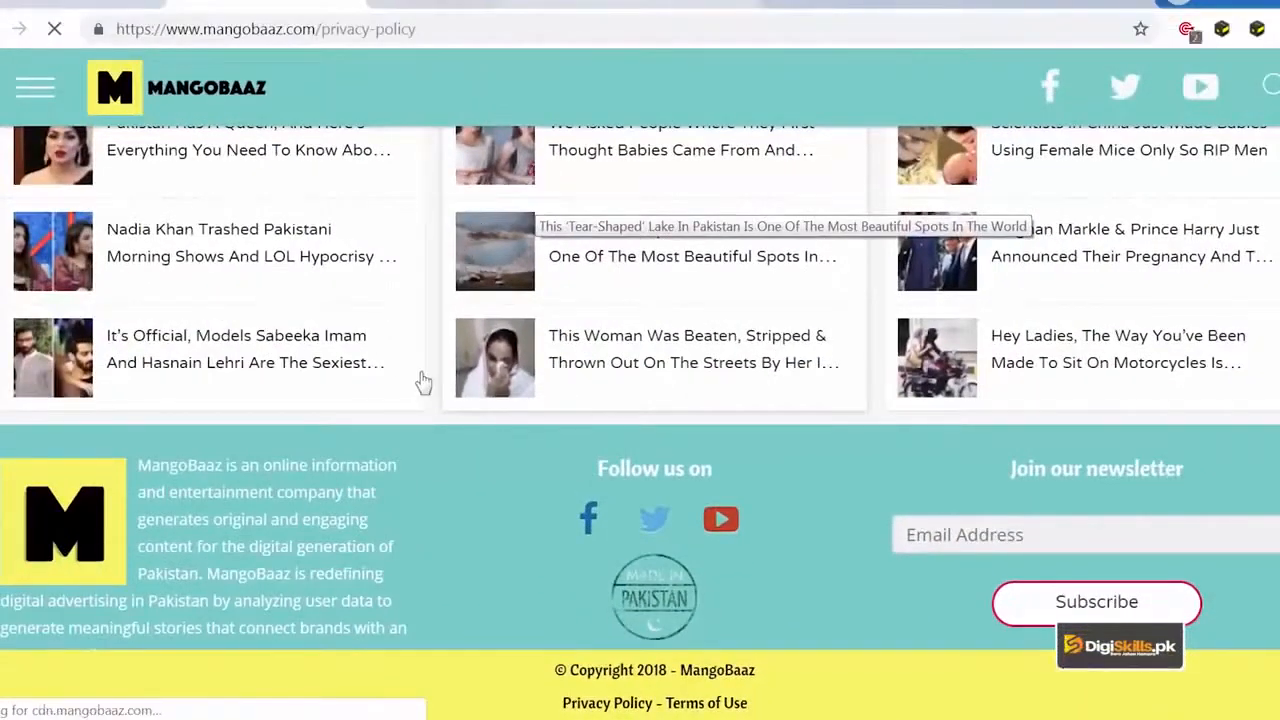
scroll(424, 380, "down", 10)
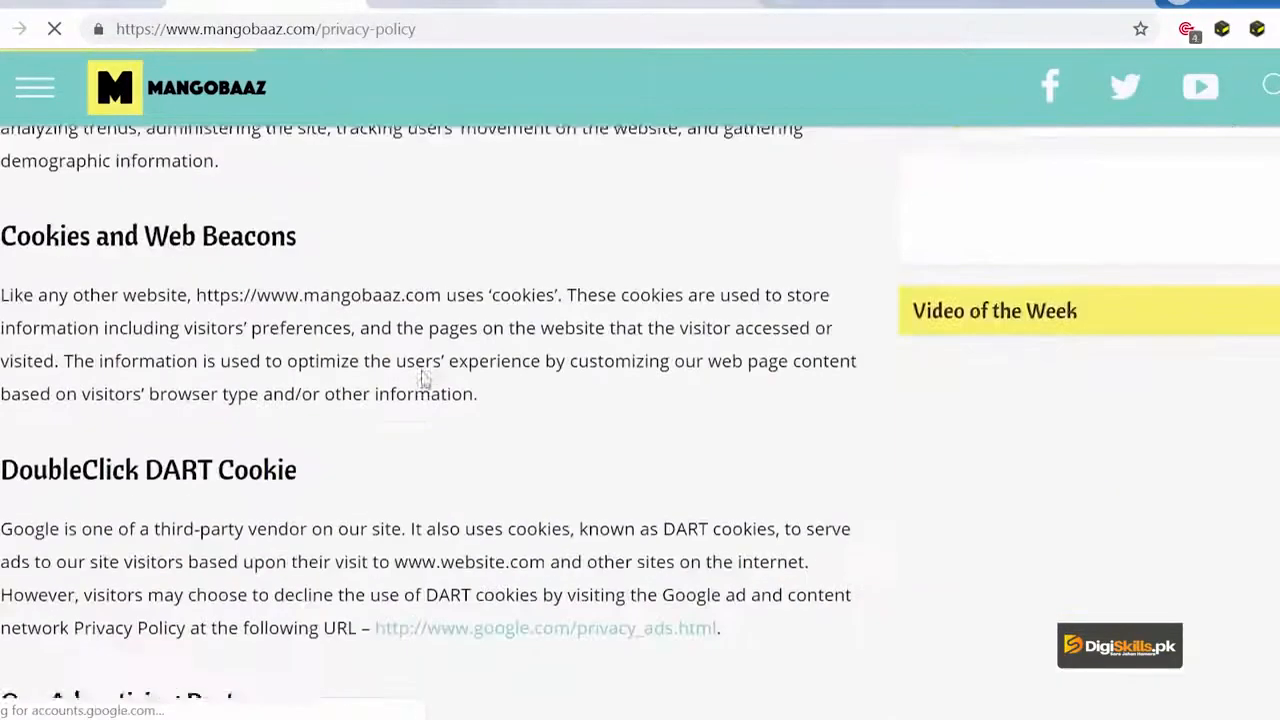
scroll(424, 375, "down", 10)
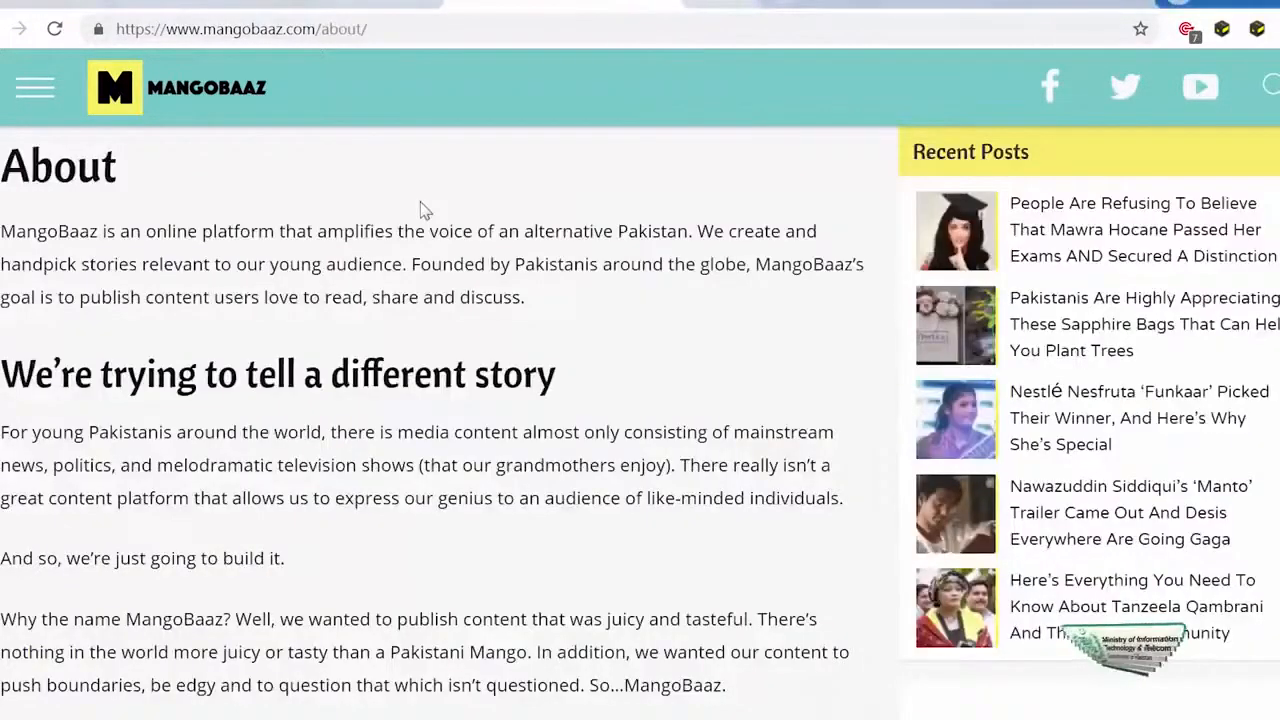
- Look over the MangoBaaz About page, view the job openings page and close the openings tab
scroll(423, 209, "down", 10)
scroll(423, 209, "up", 10)
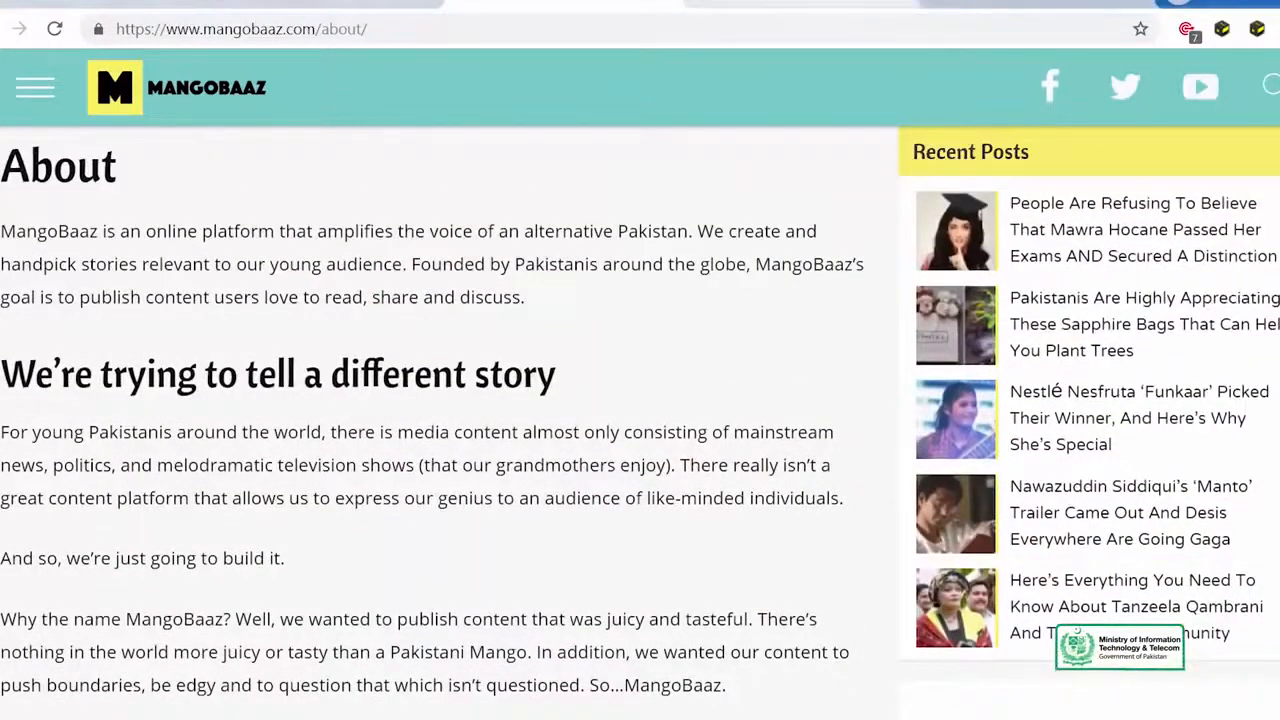
left_click(810, 3)
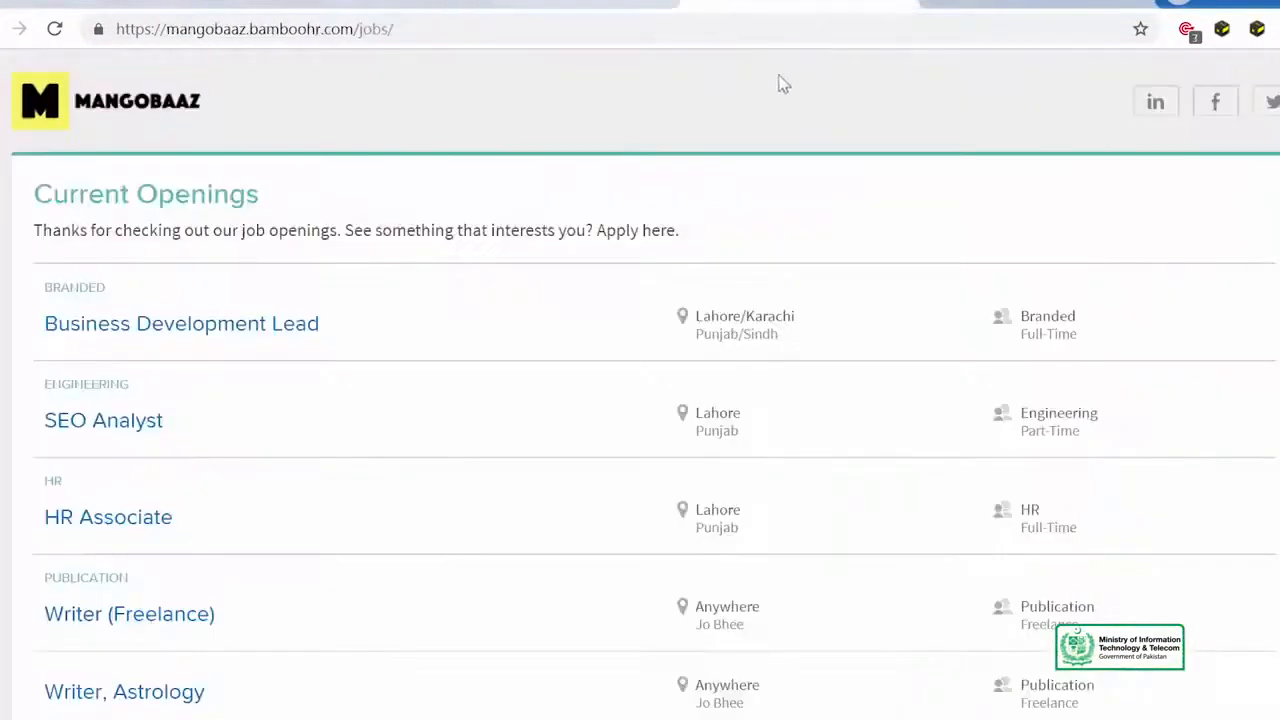
left_click(897, 4)
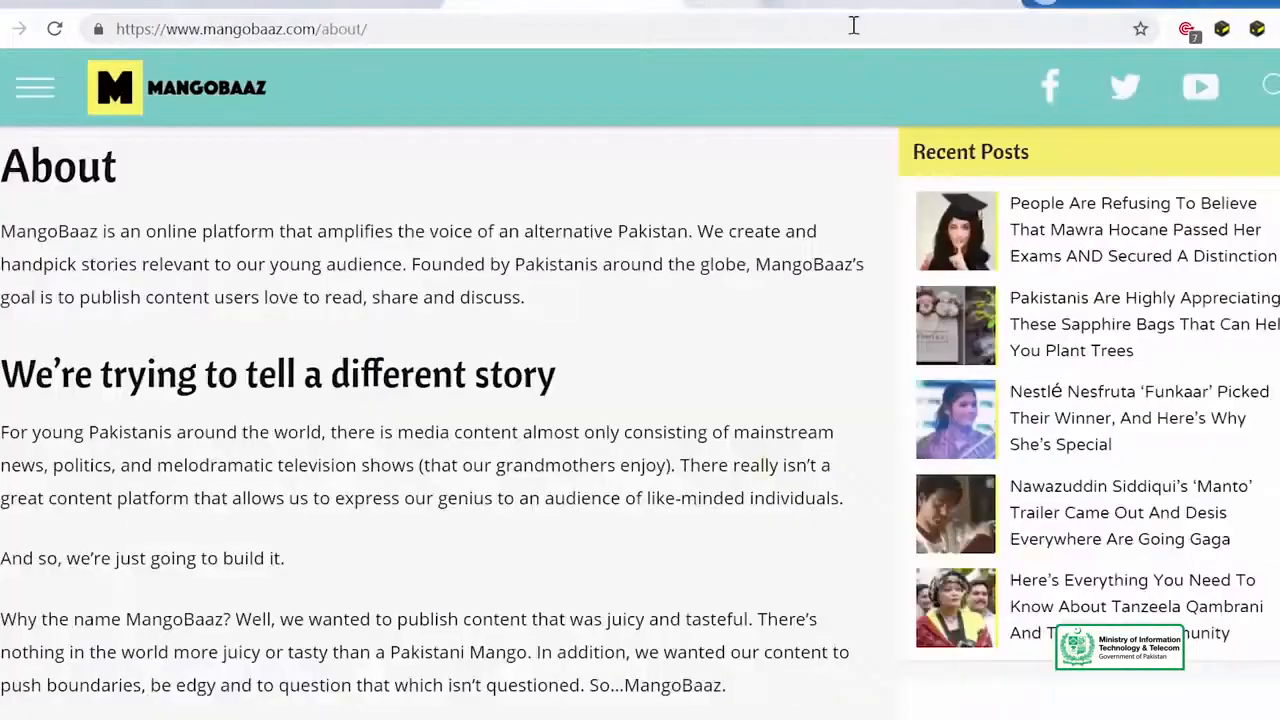
- Switch to the WPBeginner site and open the Contact Us and About Us links from its footer in new tabs
left_click(854, 3)
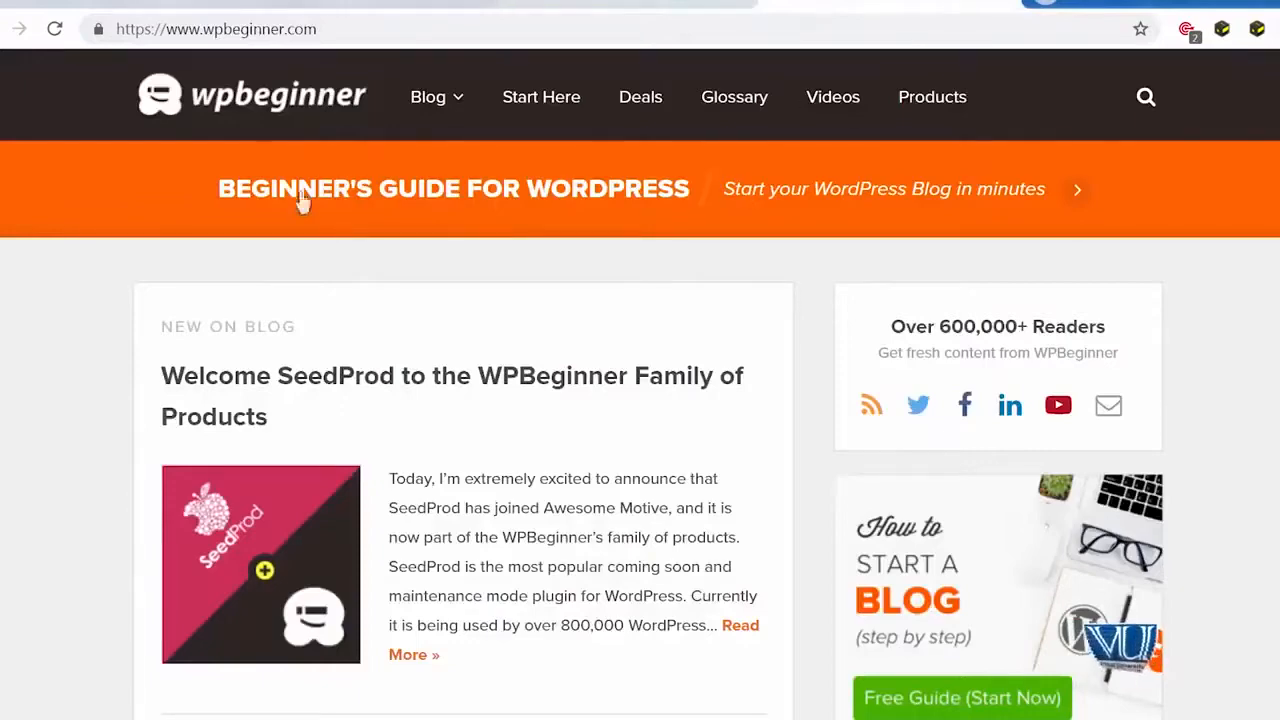
scroll(680, 310, "down", 20)
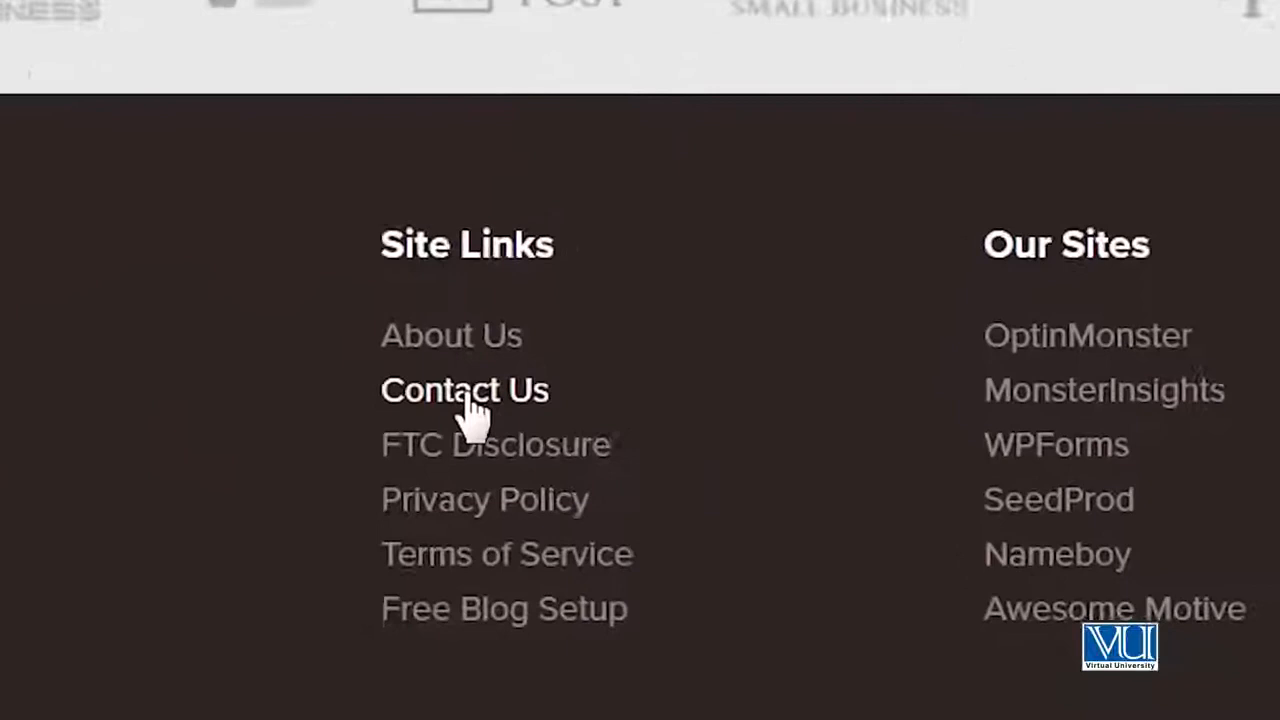
right_click(695, 440)
left_click(510, 428)
right_click(452, 340)
left_click(515, 383)
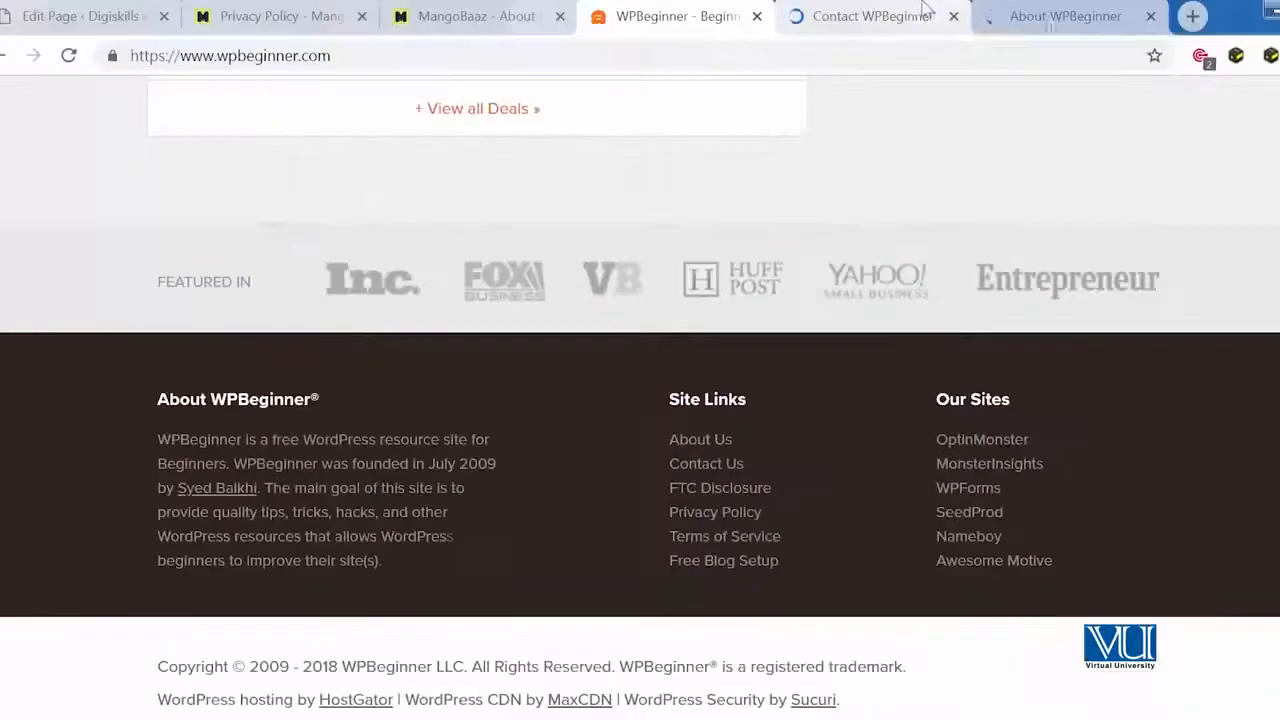
- Examine the Contact WPBeginner page, including its introductory text and contact form
left_click(873, 18)
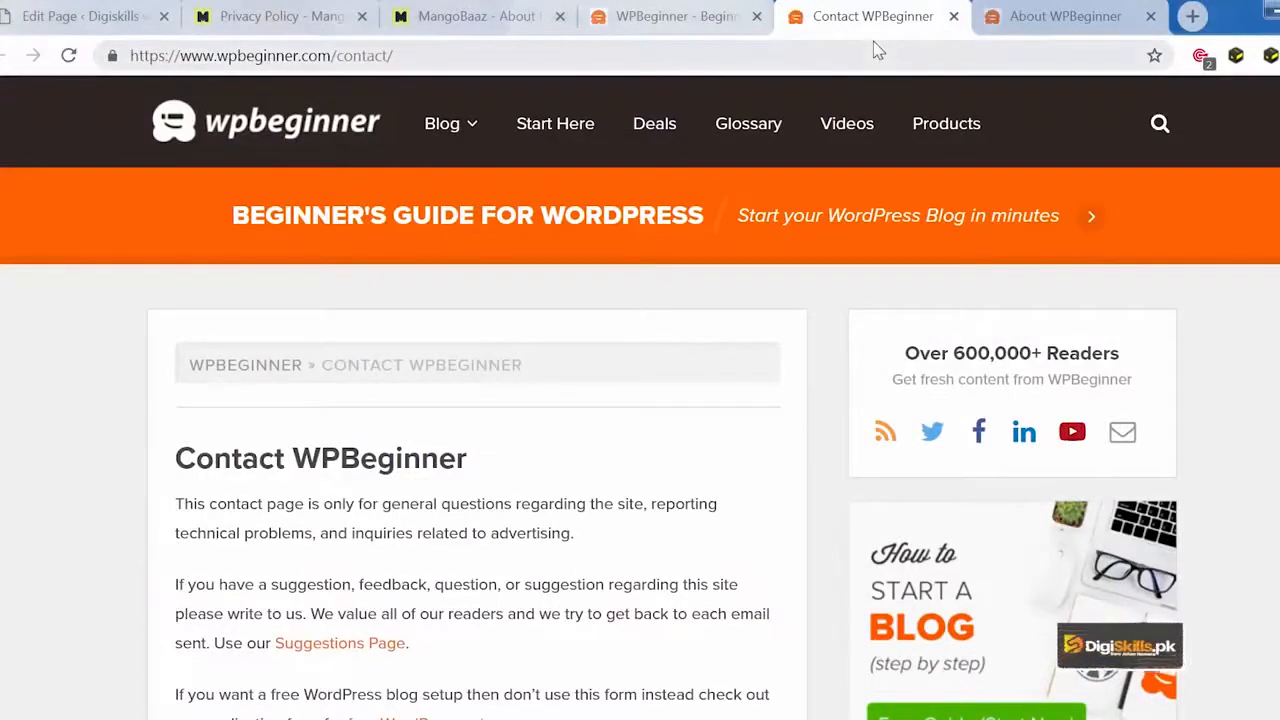
scroll(615, 344, "down", 13)
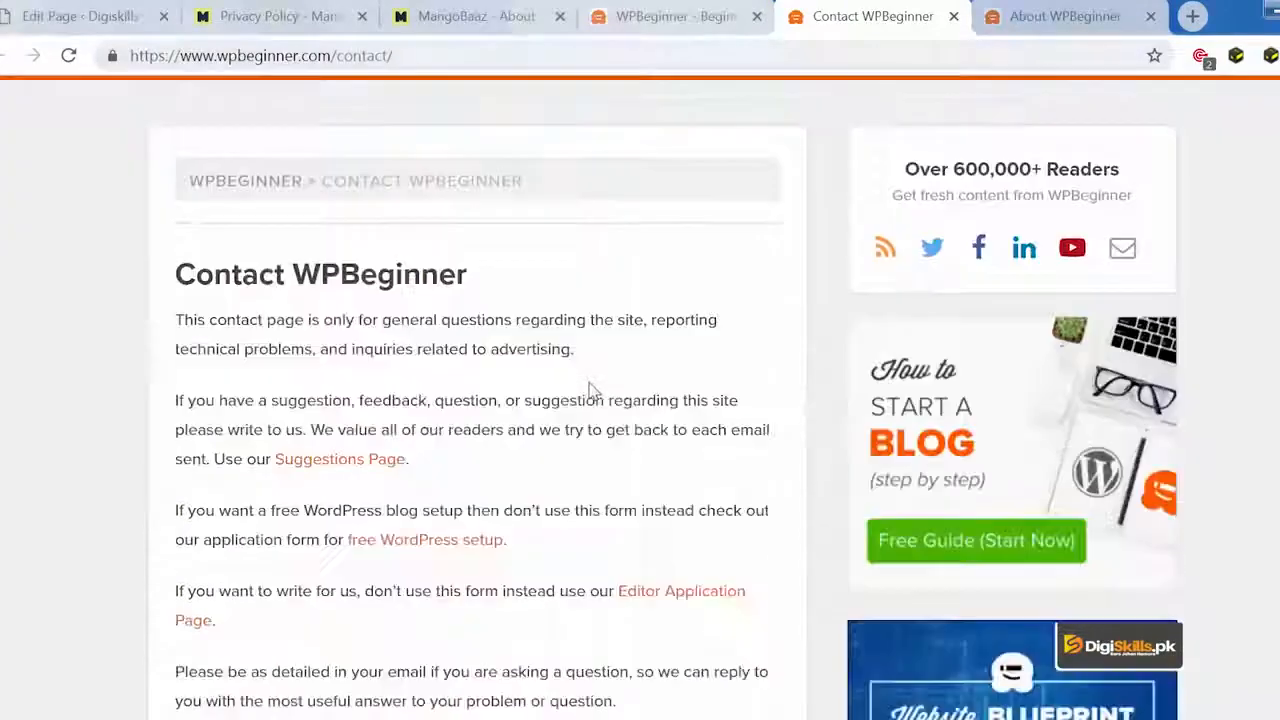
scroll(590, 386, "up", 7)
scroll(590, 390, "up", 2)
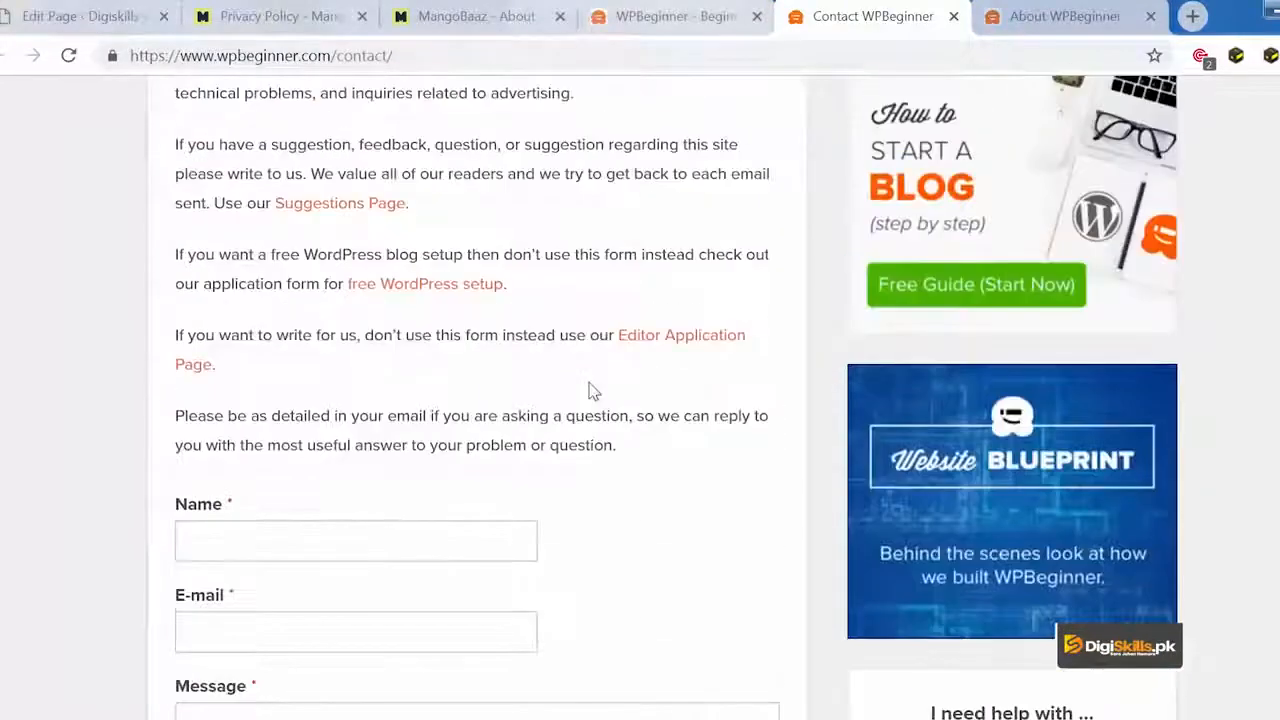
scroll(590, 390, "down", 4)
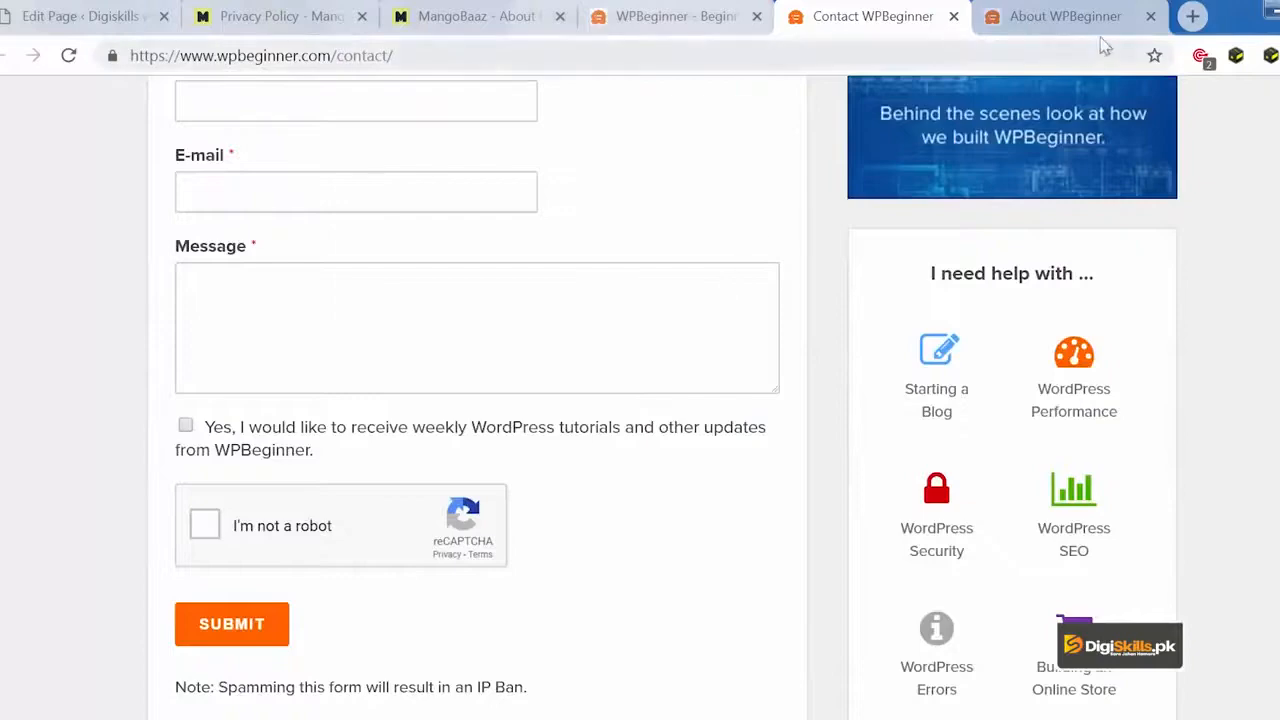
- Examine the About WPBeginner page from its introduction through the company story and back to the beginning
left_click(1075, 16)
scroll(826, 380, "down", 20)
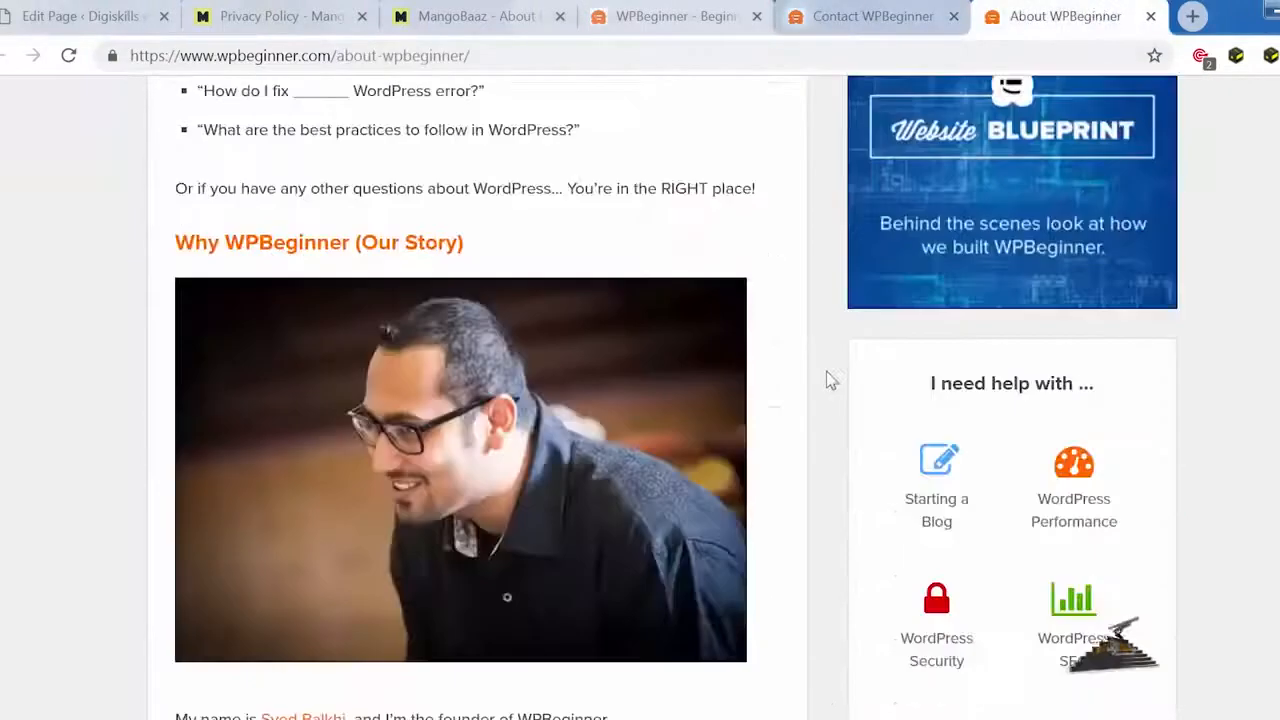
scroll(826, 380, "up", 5)
scroll(828, 380, "up", 6)
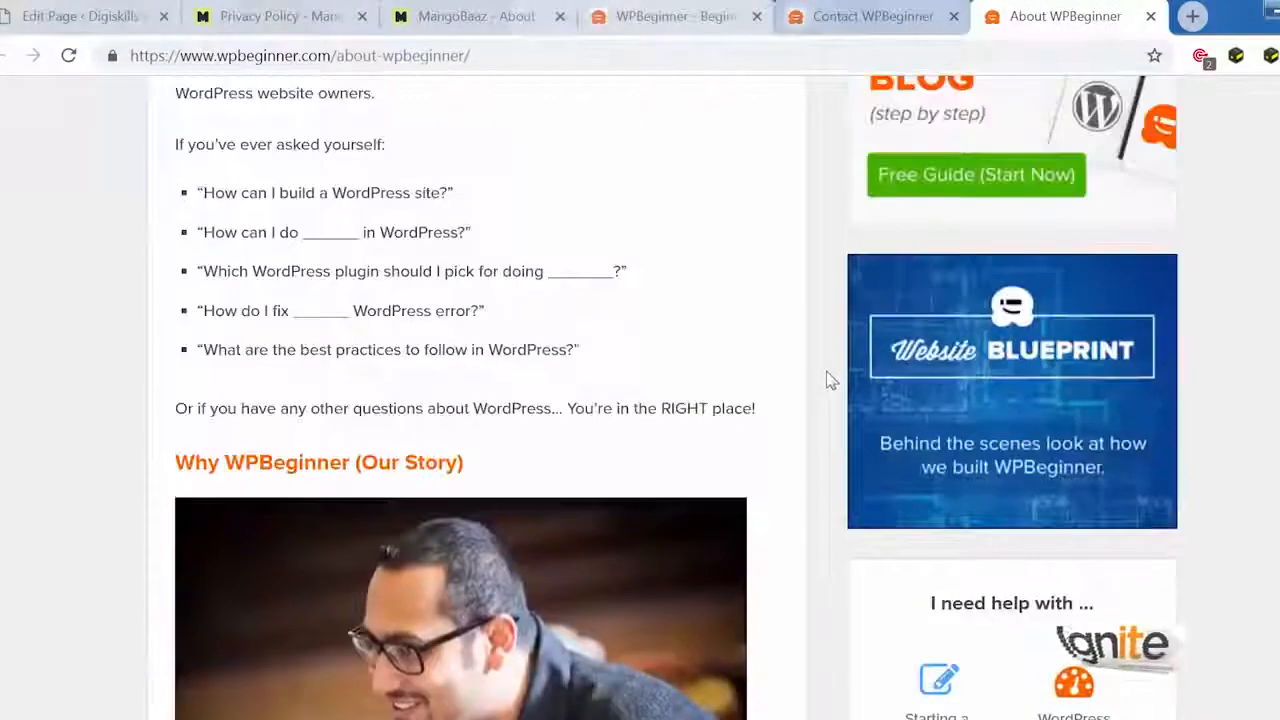
scroll(826, 380, "down", 20)
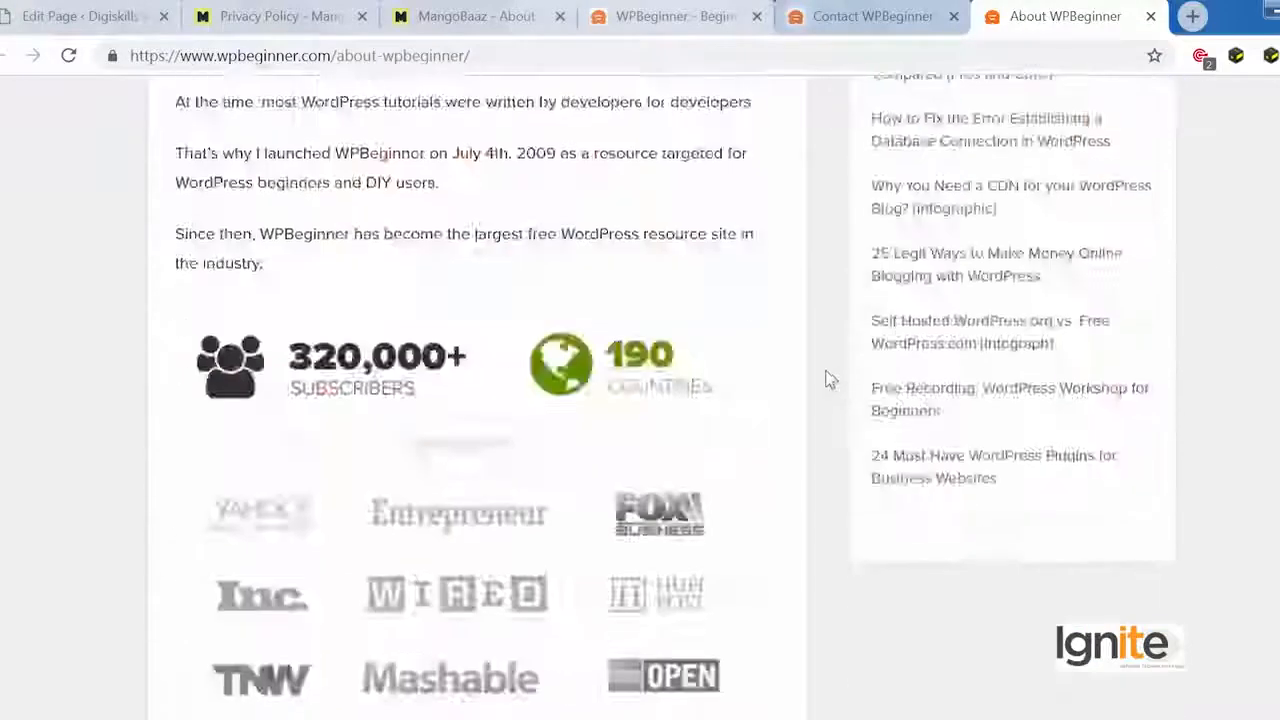
scroll(815, 340, "up", 20)
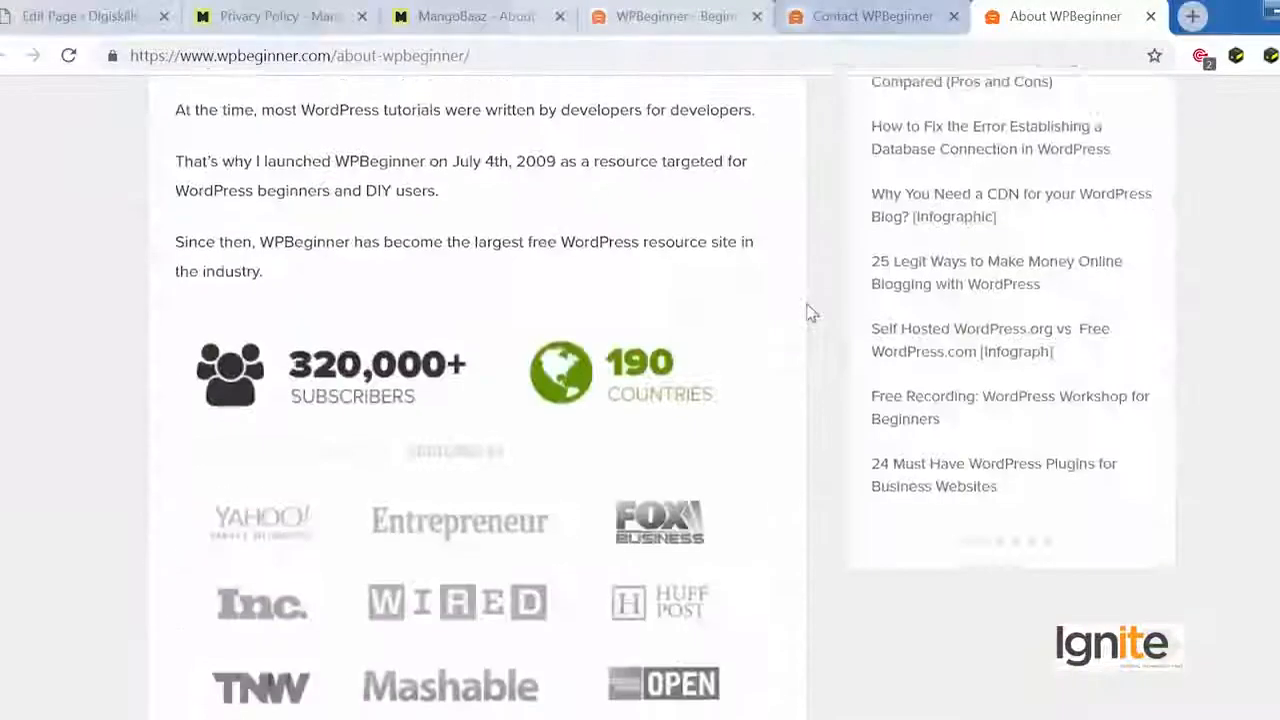
scroll(790, 325, "up", 3)
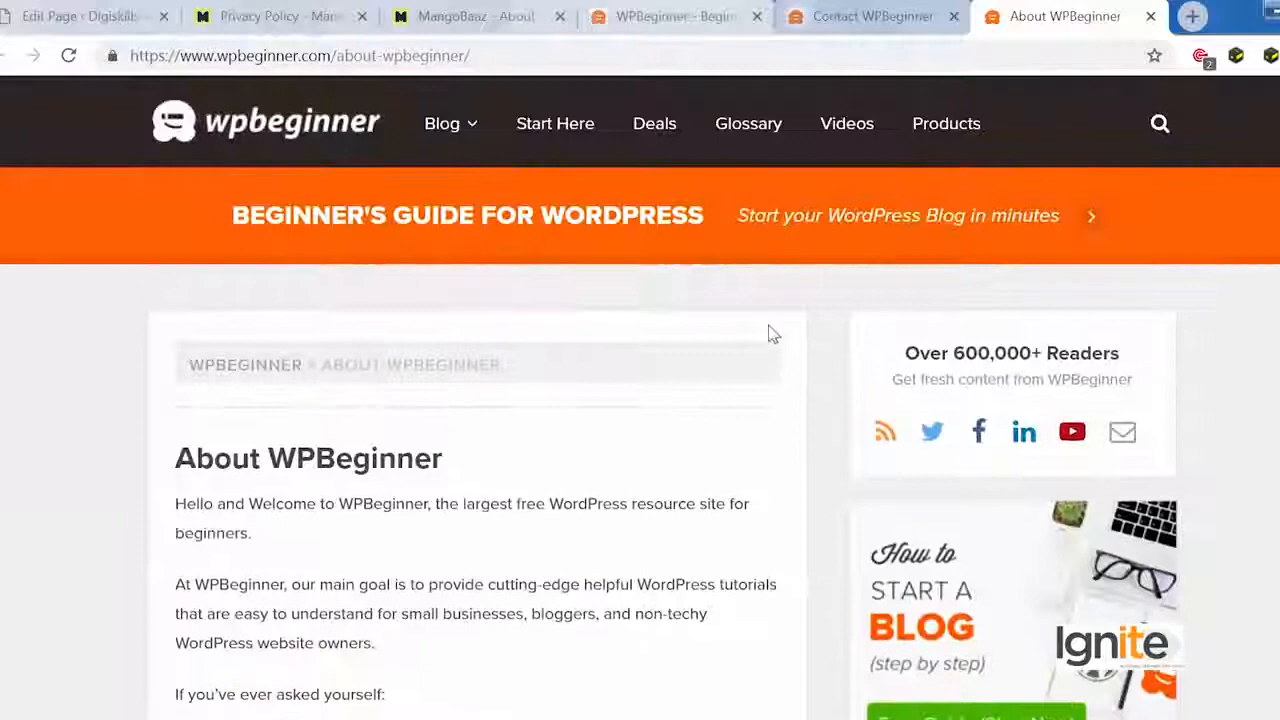